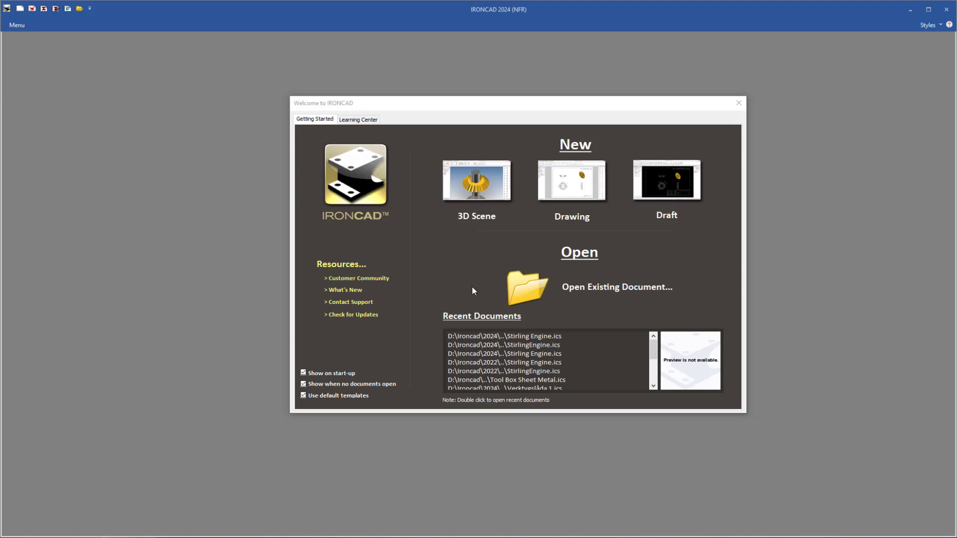
Open the existing Stirling Engine scene file.
click(509, 286)
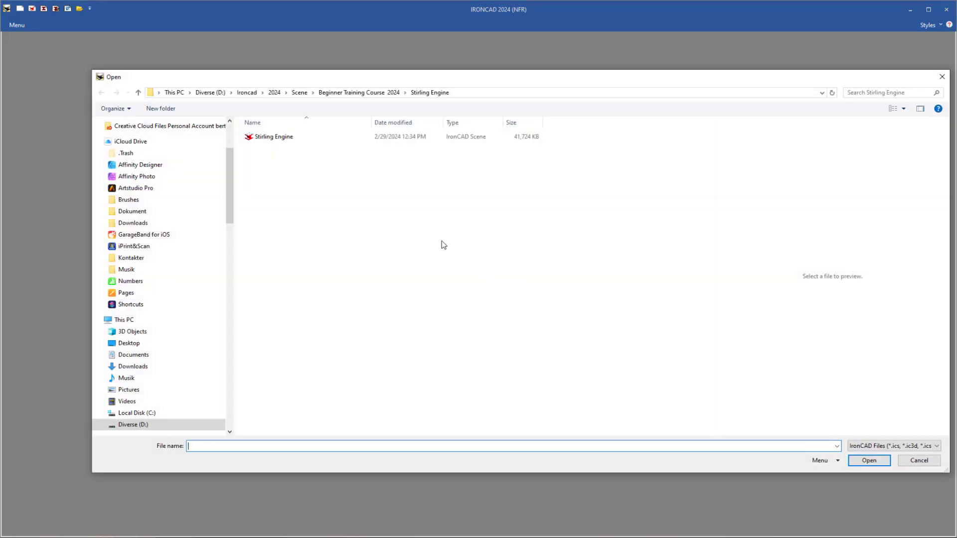
double_click(254, 137)
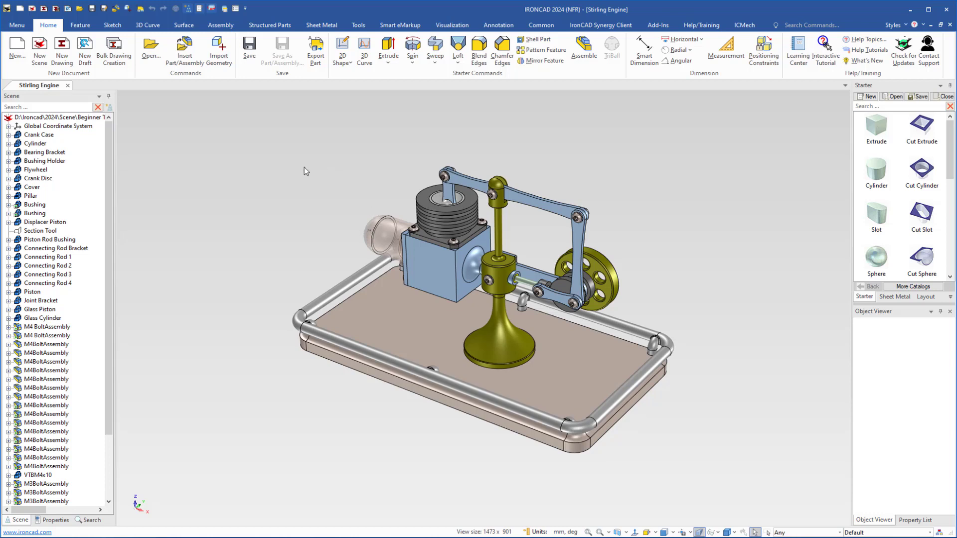
click(24, 135)
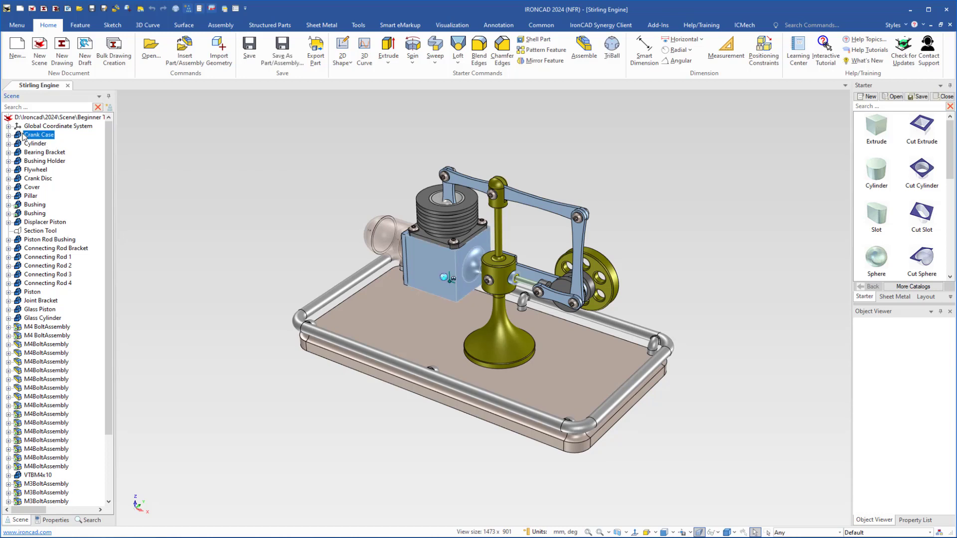
scroll(110, 164, down, 3)
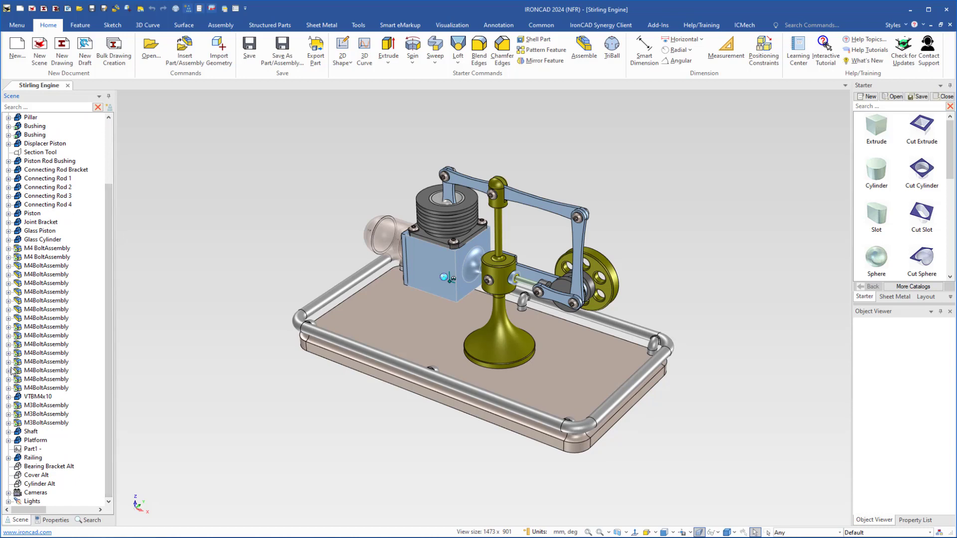
shift+click(20, 458)
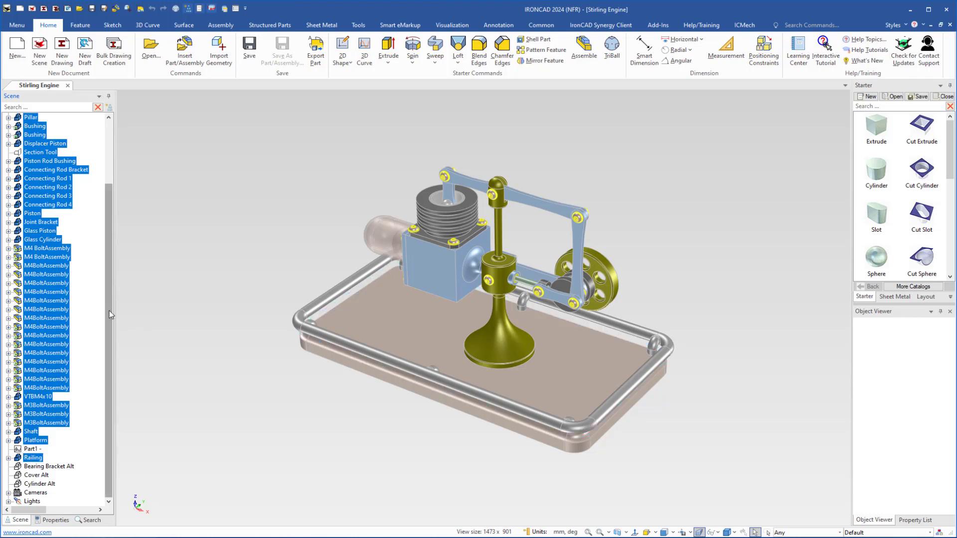
drag(109, 310, 129, 246)
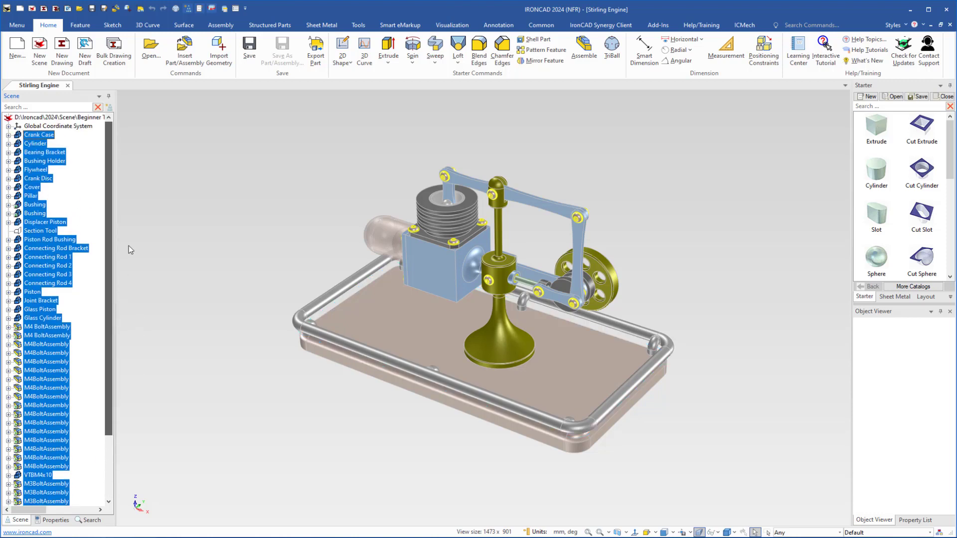
ctrl+click(20, 231)
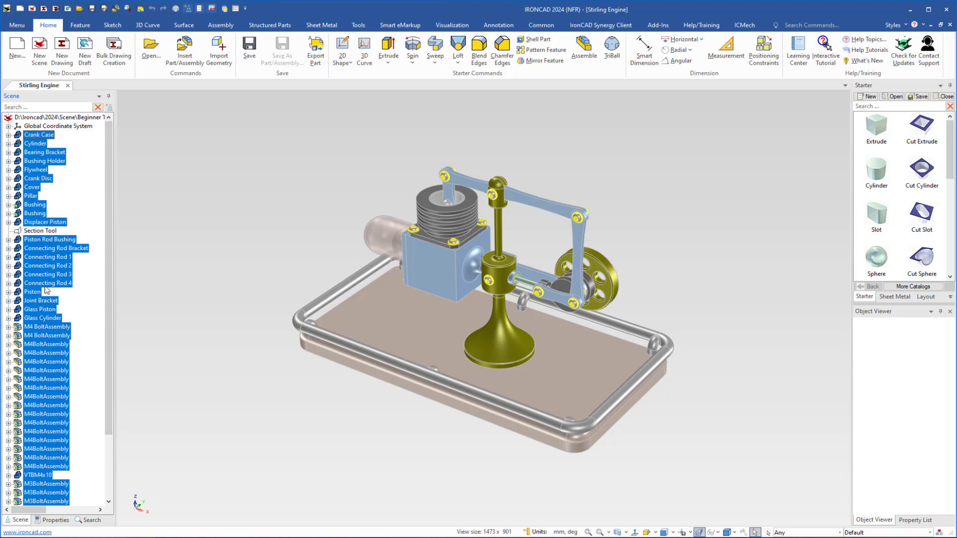
right_click(48, 454)
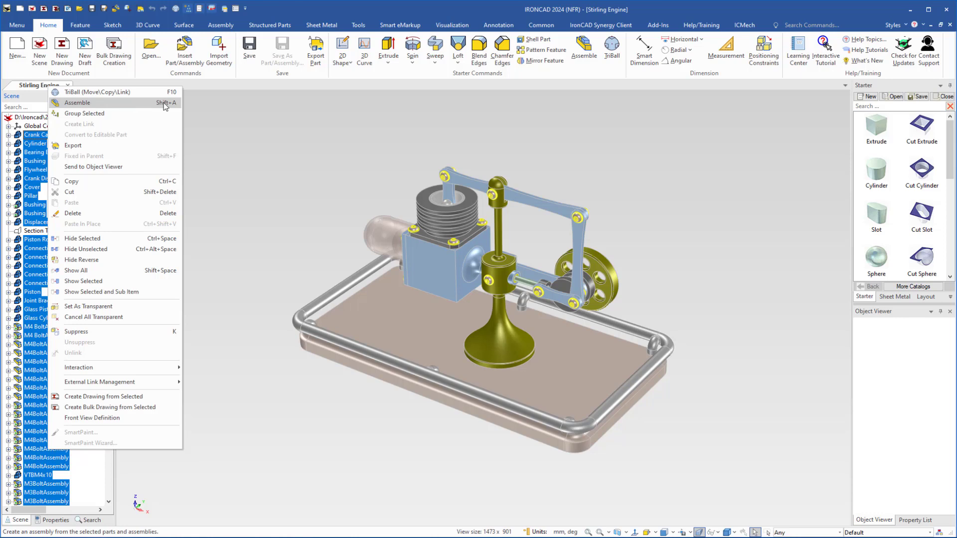
click(264, 218)
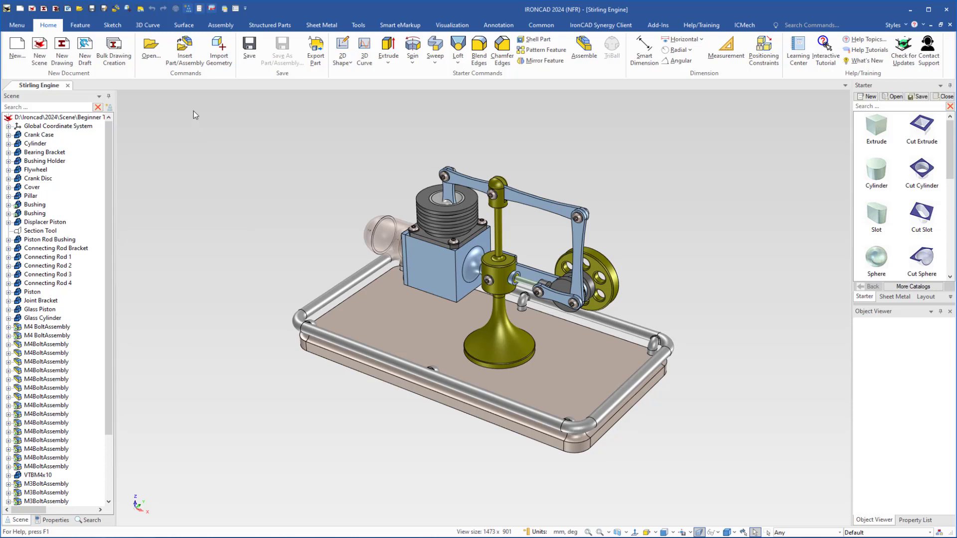
Select all the engine parts in the 3D scene together and combine them into one assembly.
drag(204, 139, 801, 495)
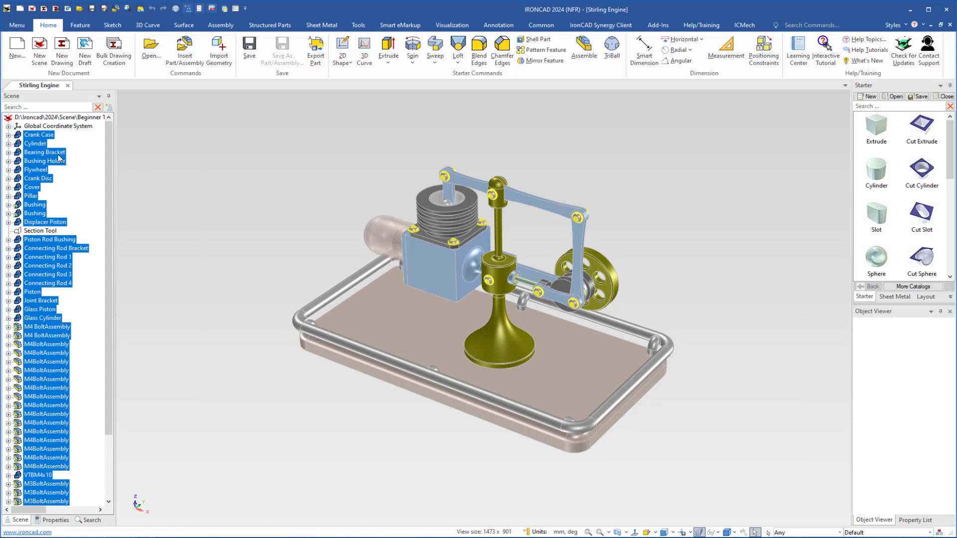
drag(108, 330, 126, 284)
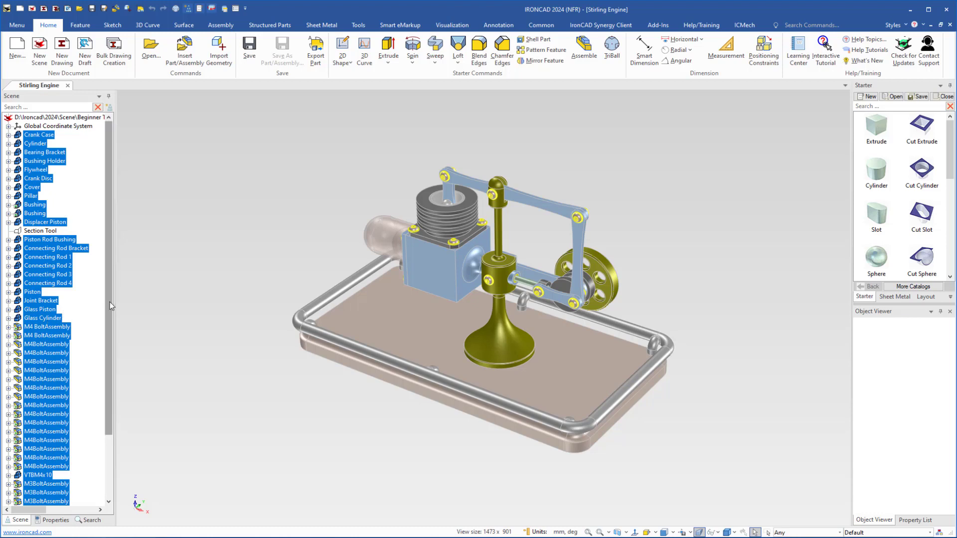
drag(109, 302, 109, 390)
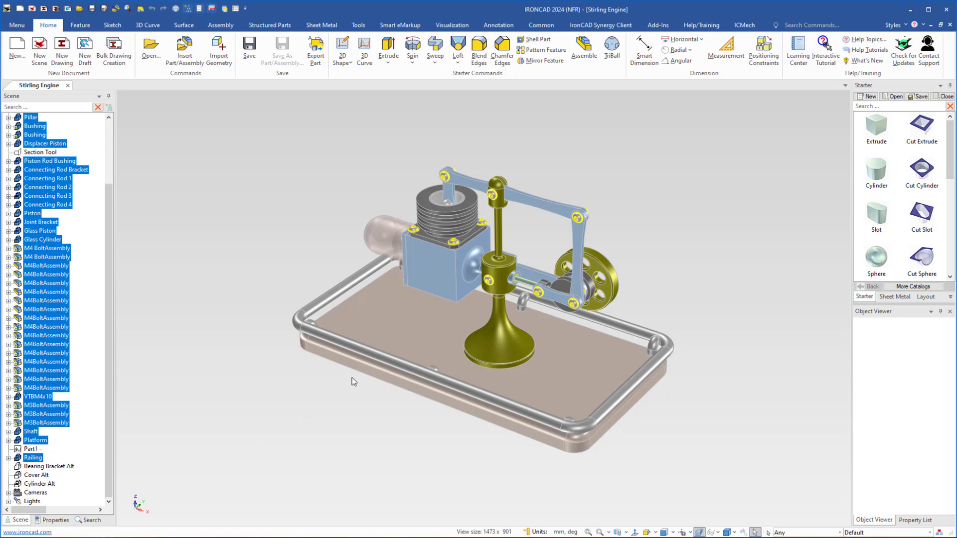
right_click(433, 395)
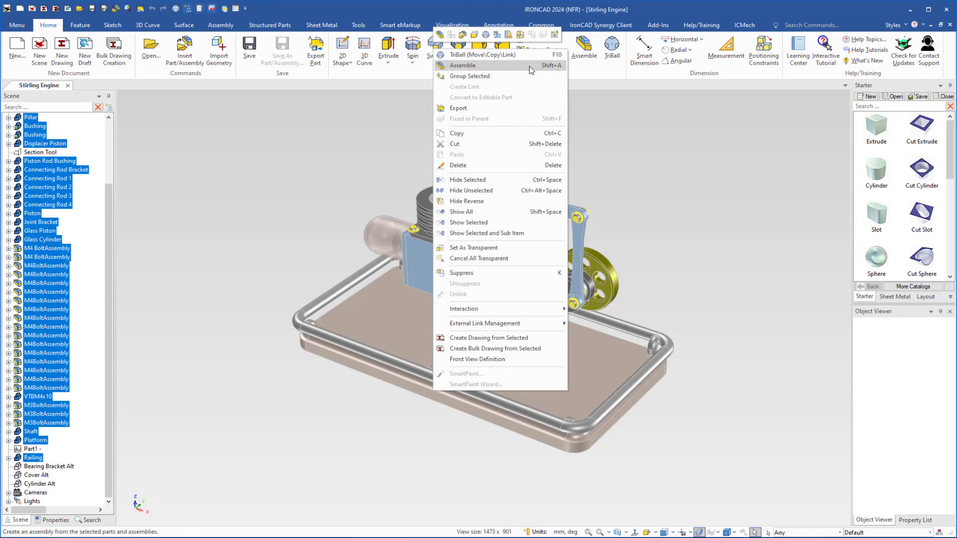
click(476, 68)
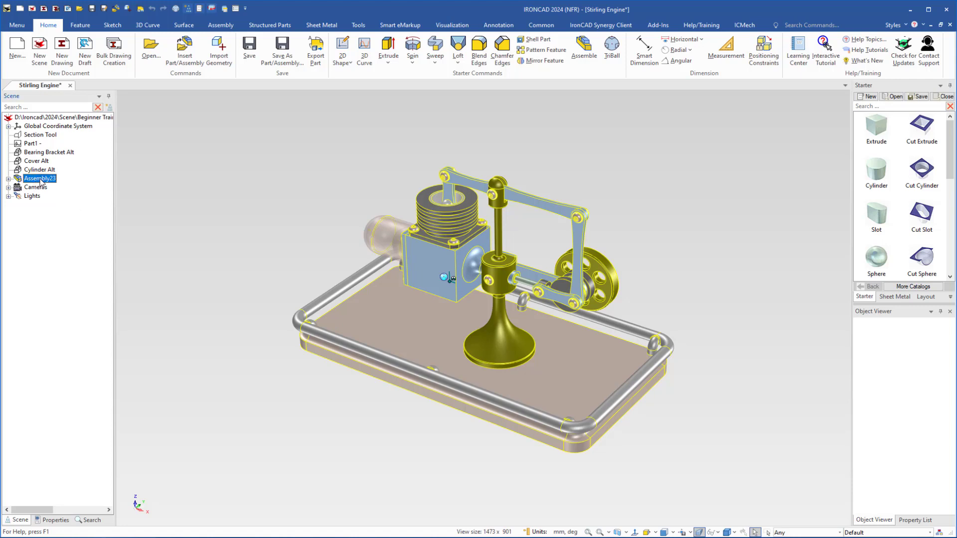
Rename the new assembly "Stirling Engine" and move it directly below the Global Coordinate System in the scene tree.
click(40, 180)
text(Stirling Engine)
key(Return)
drag(19, 181, 21, 139)
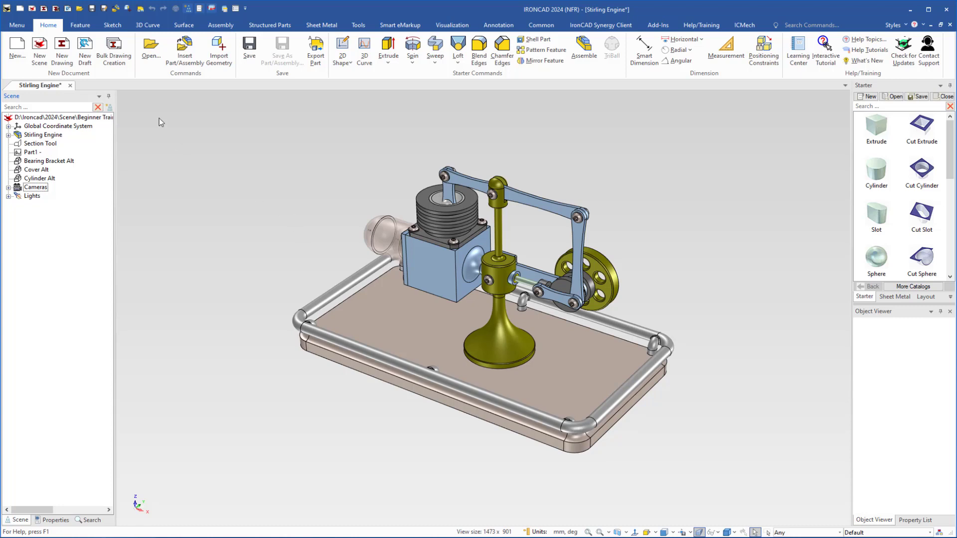
Create a drawing from the ISO A3 template with front and top standard views of the Stirling engine.
click(56, 9)
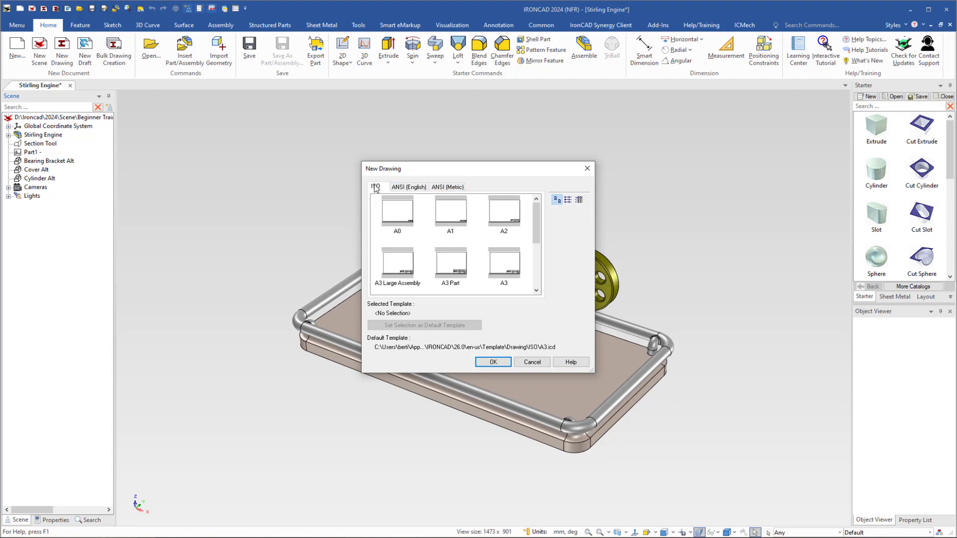
click(504, 264)
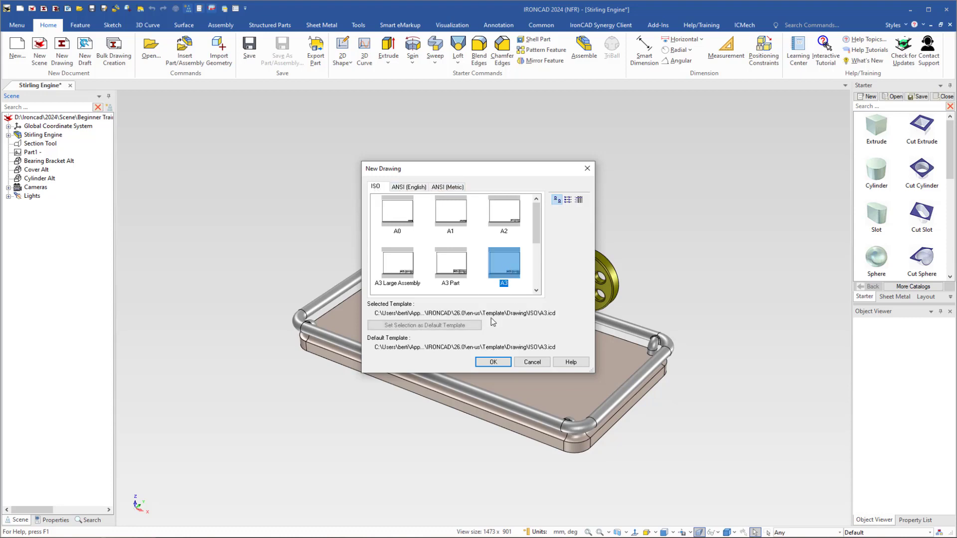
click(493, 362)
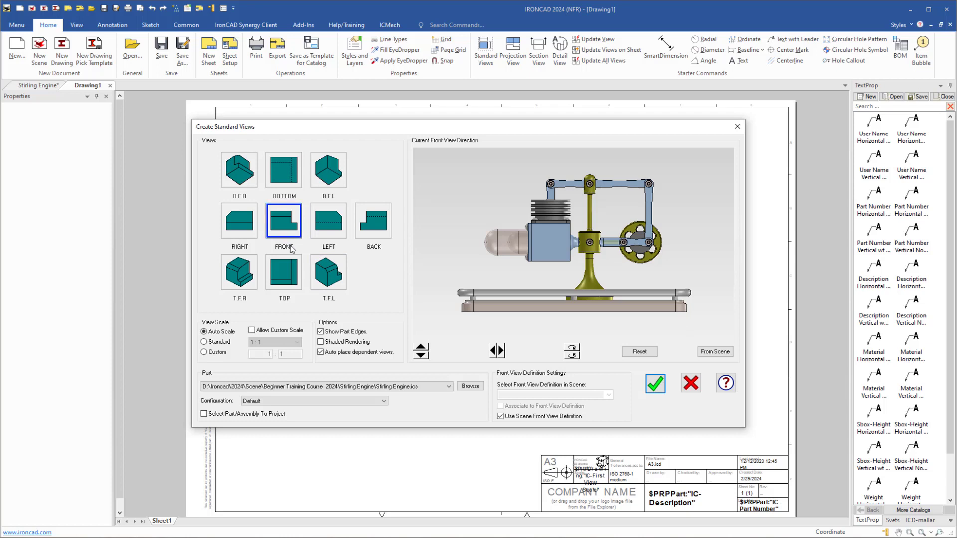
click(290, 278)
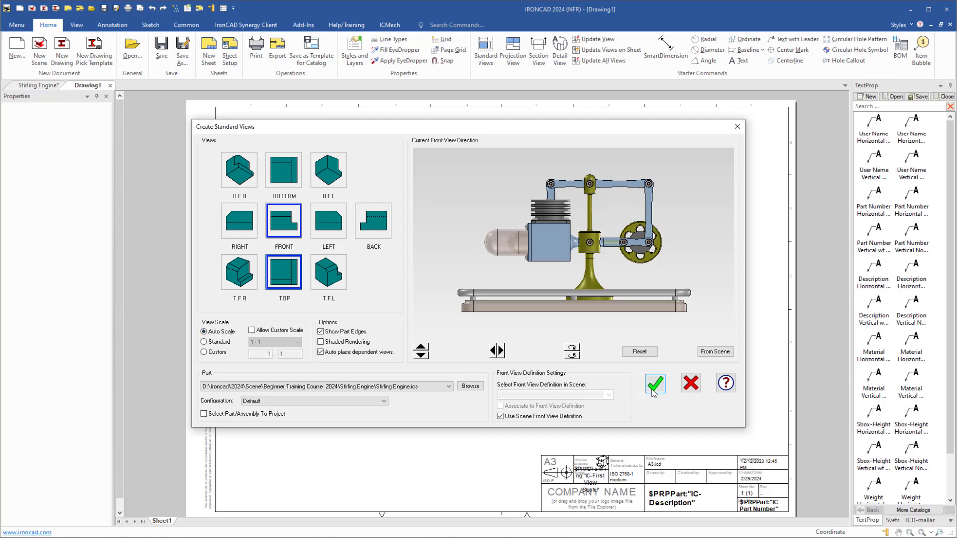
click(654, 384)
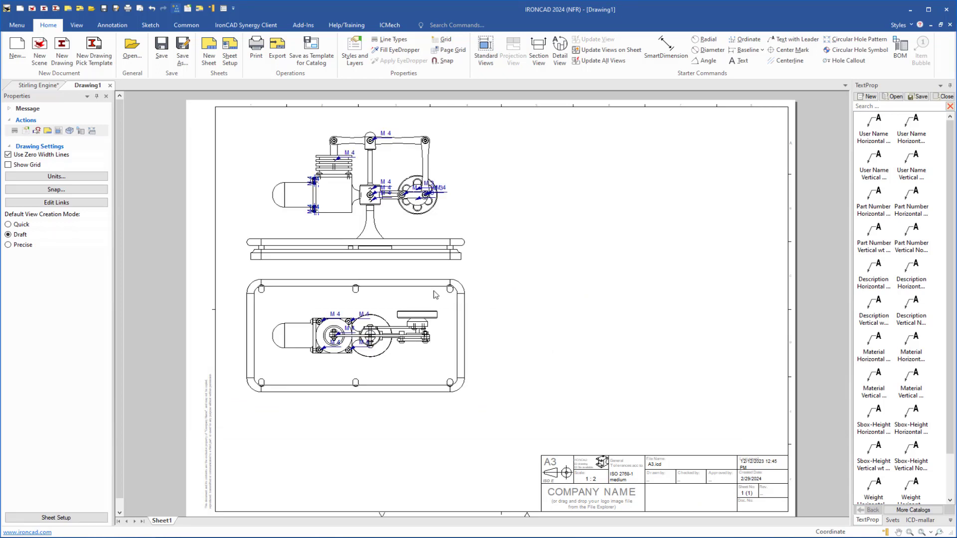
Try the front view at the standard scales 1:1 and 1:5, and restore its 1:2 scale.
click(428, 233)
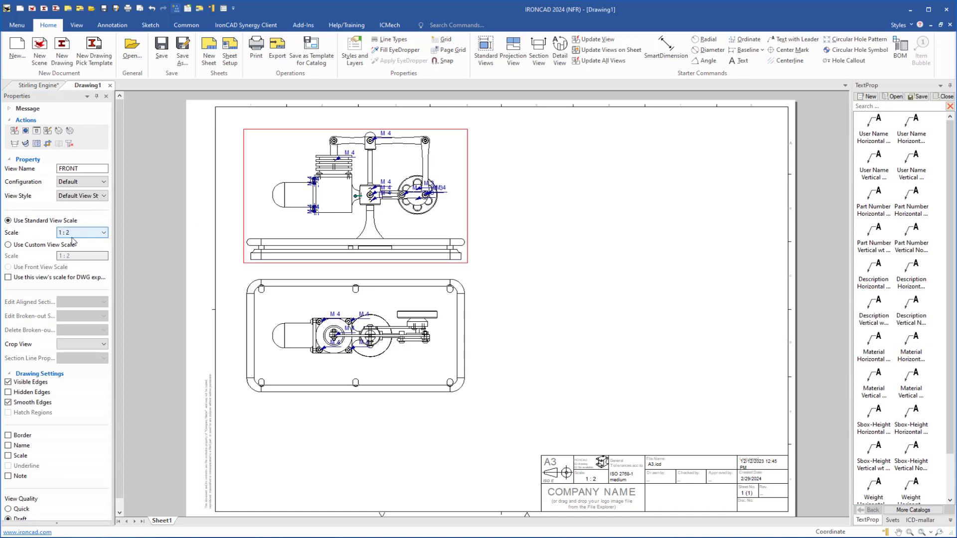
click(103, 233)
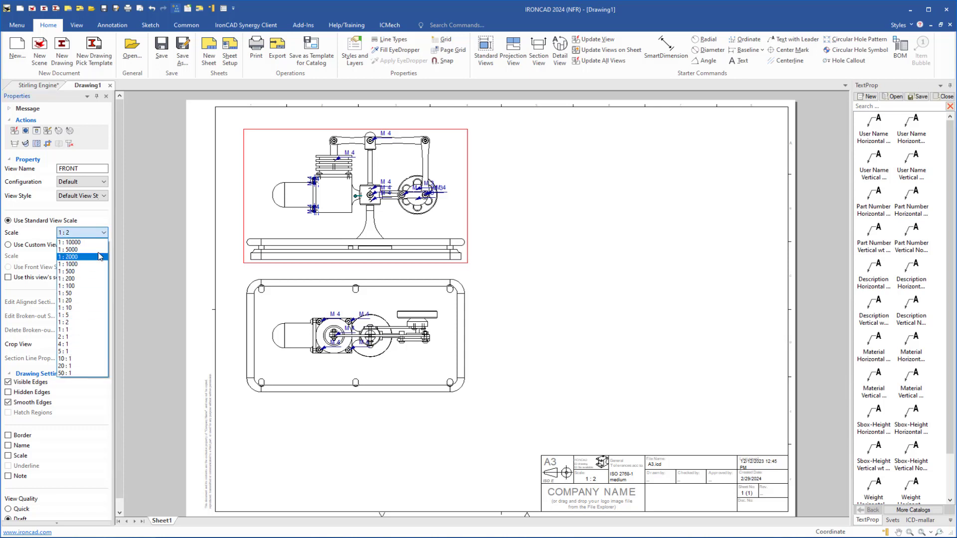
click(104, 233)
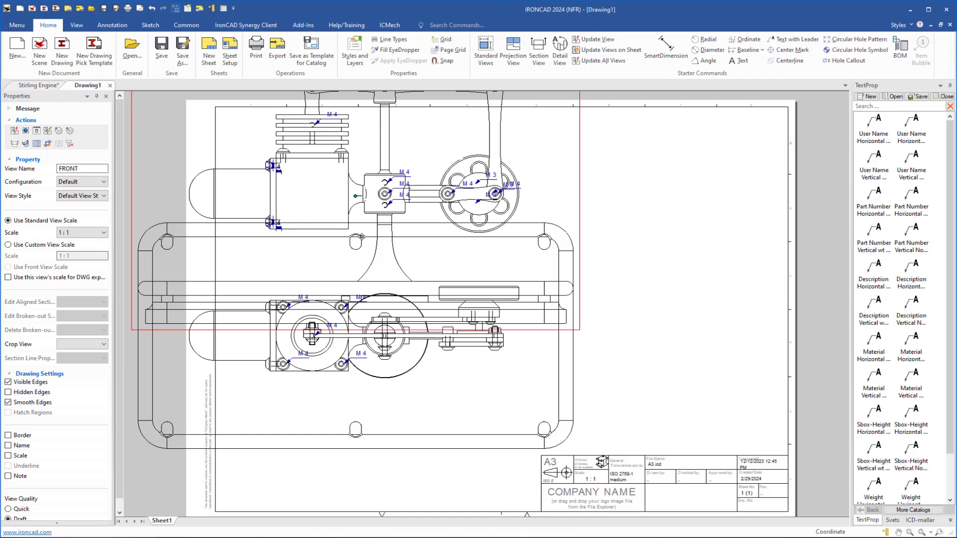
key(ctrl+z)
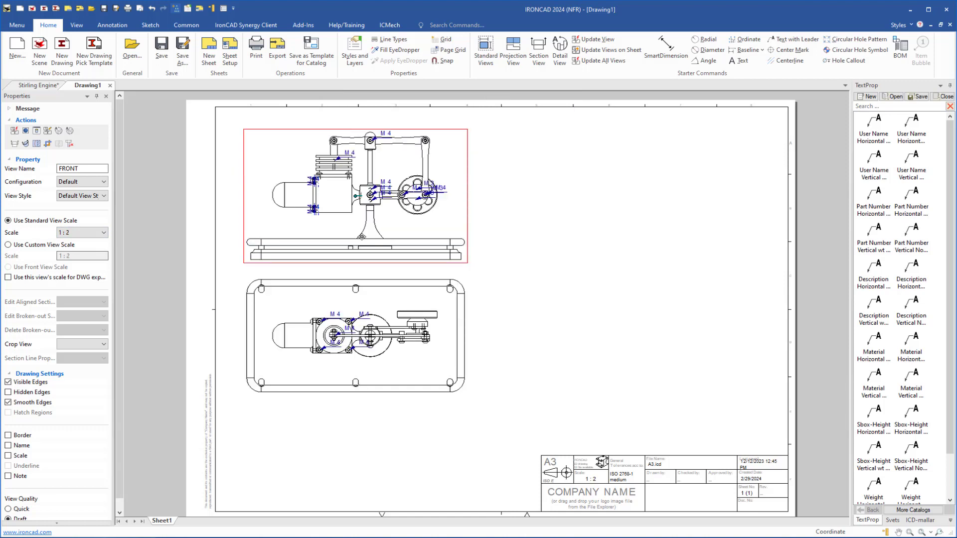
key(ctrl+z)
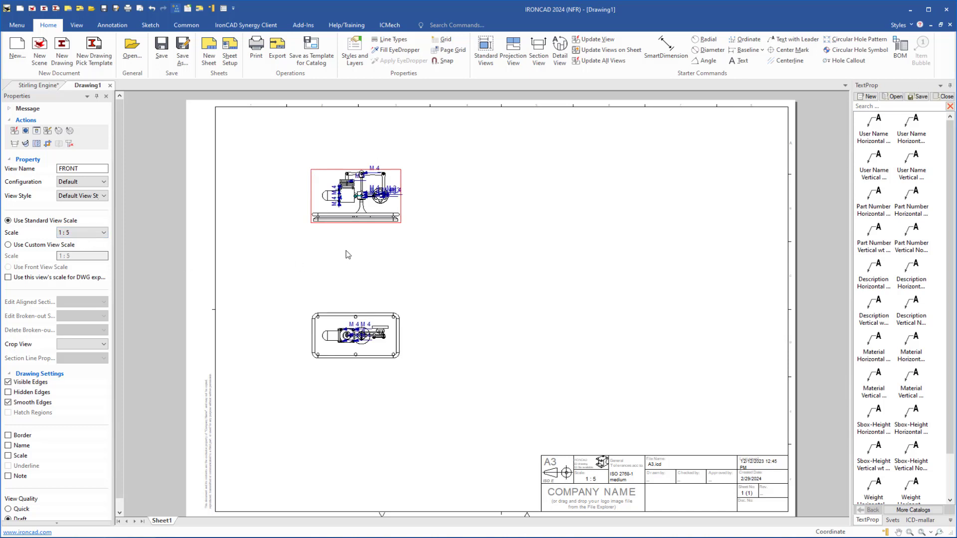
key(ctrl+y)
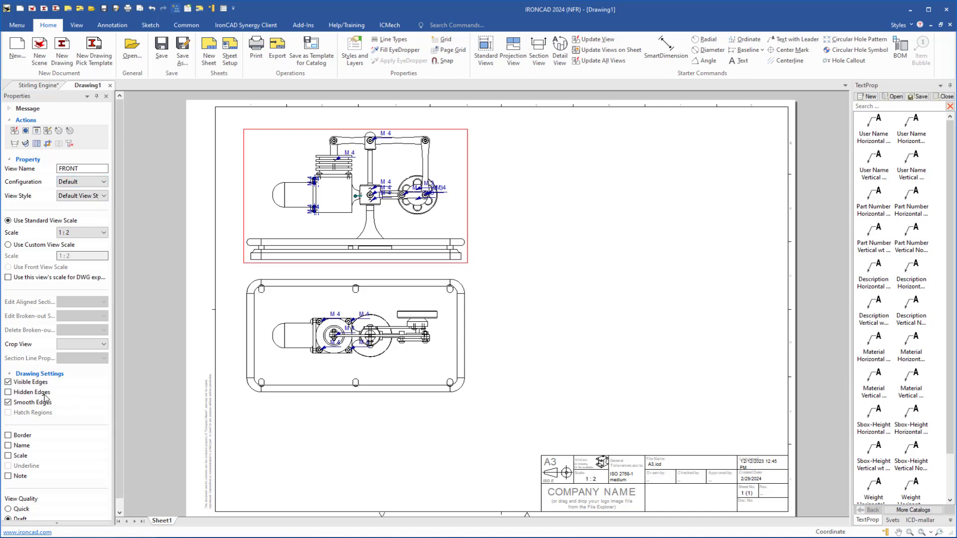
scroll(45, 399, down, 3)
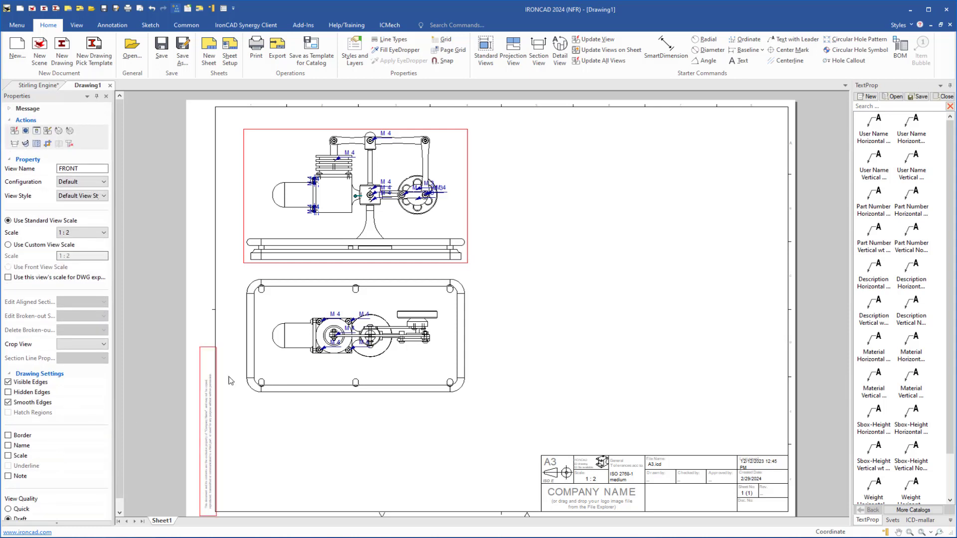
click(507, 200)
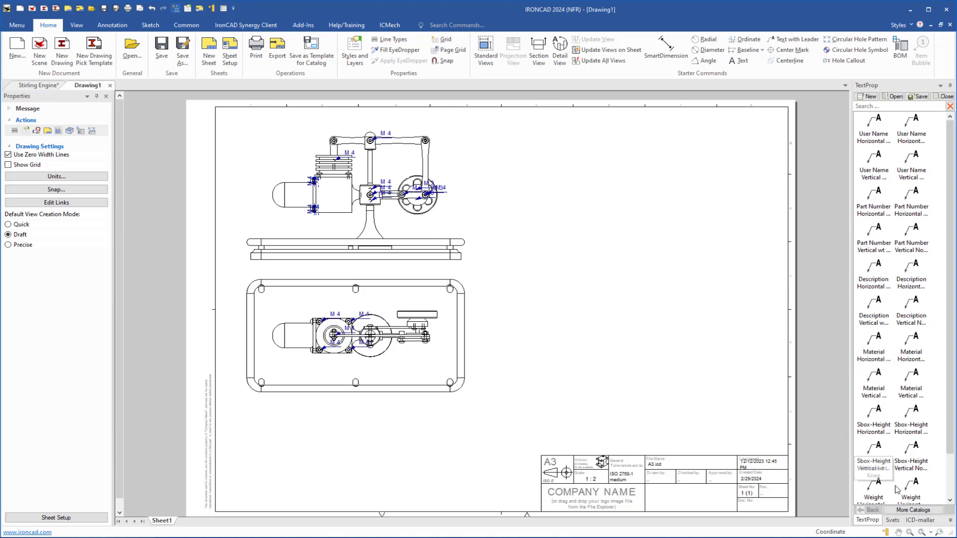
Switch to the ANSI Annotation catalog and set the catalog browser to hide automatically.
click(913, 510)
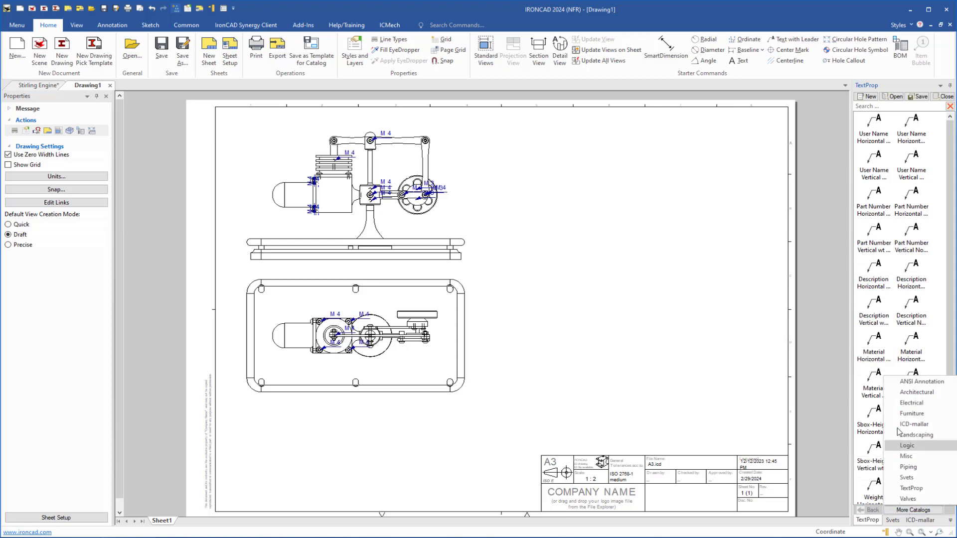
click(908, 383)
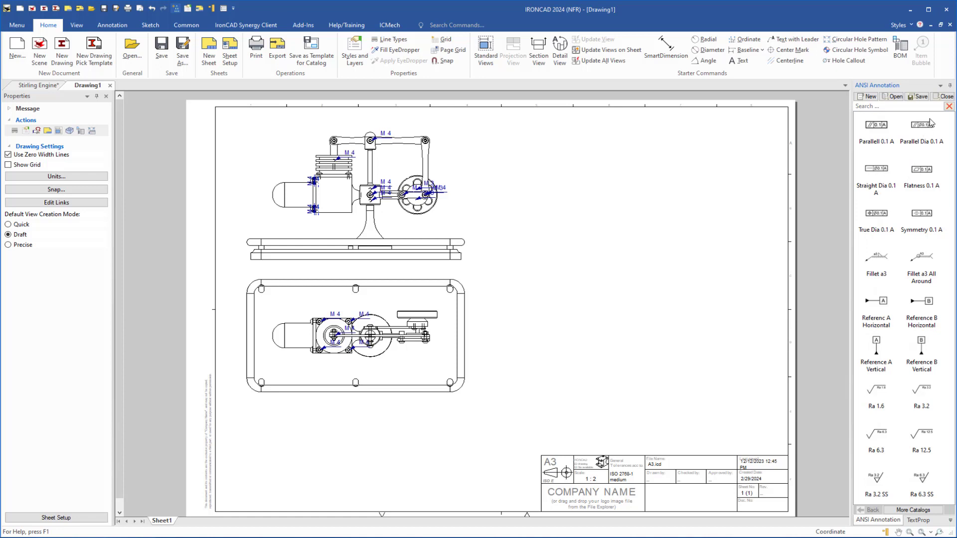
click(949, 87)
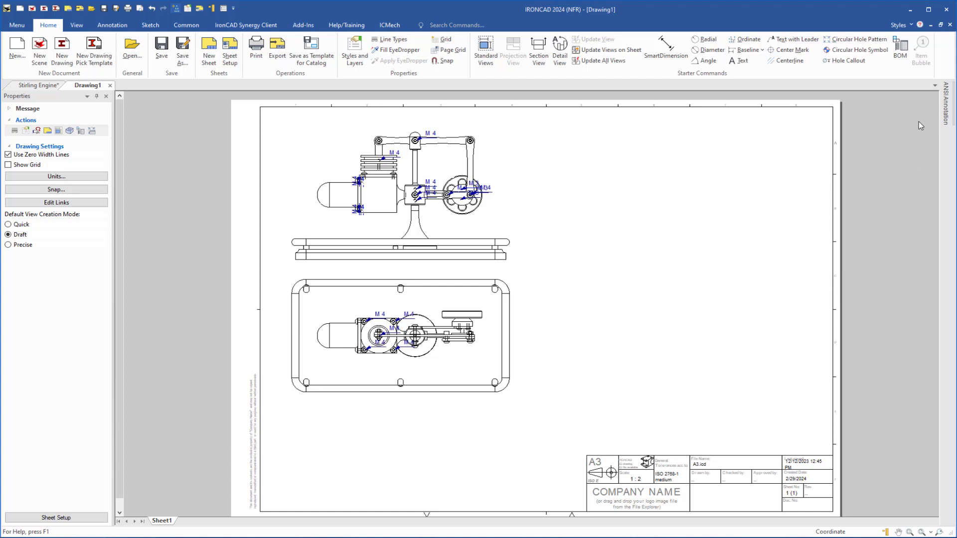
mouse_move(945, 114)
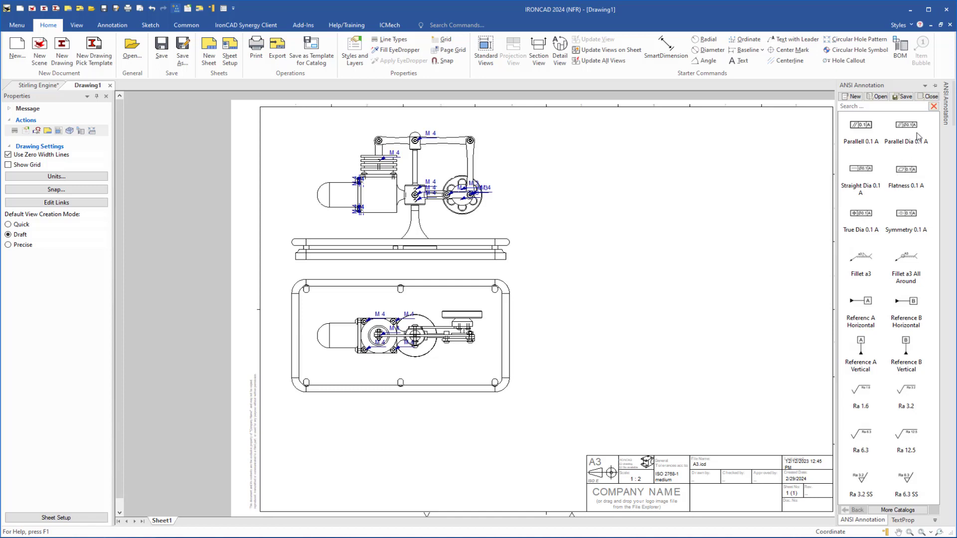
click(936, 88)
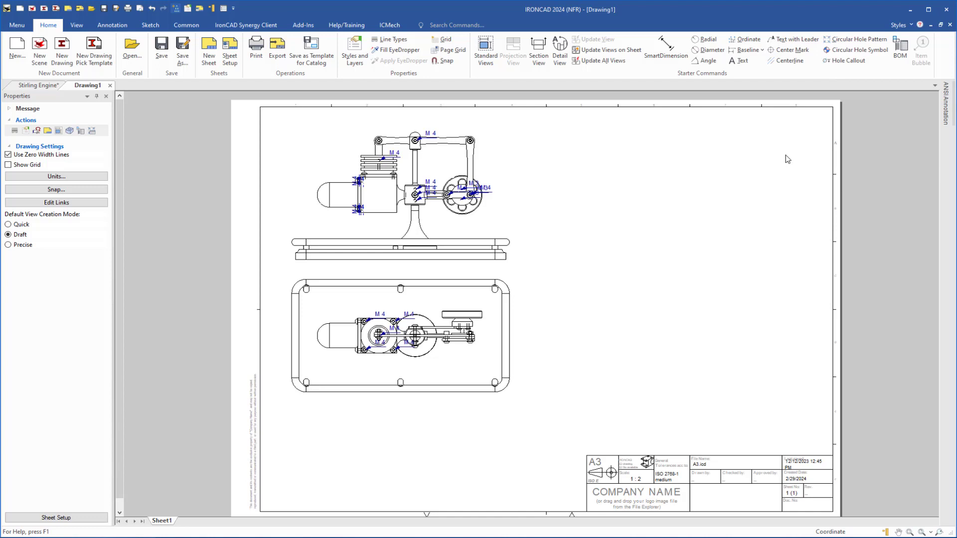
Move the front view, together with its aligned top view, to the right side of the drawing sheet.
click(458, 226)
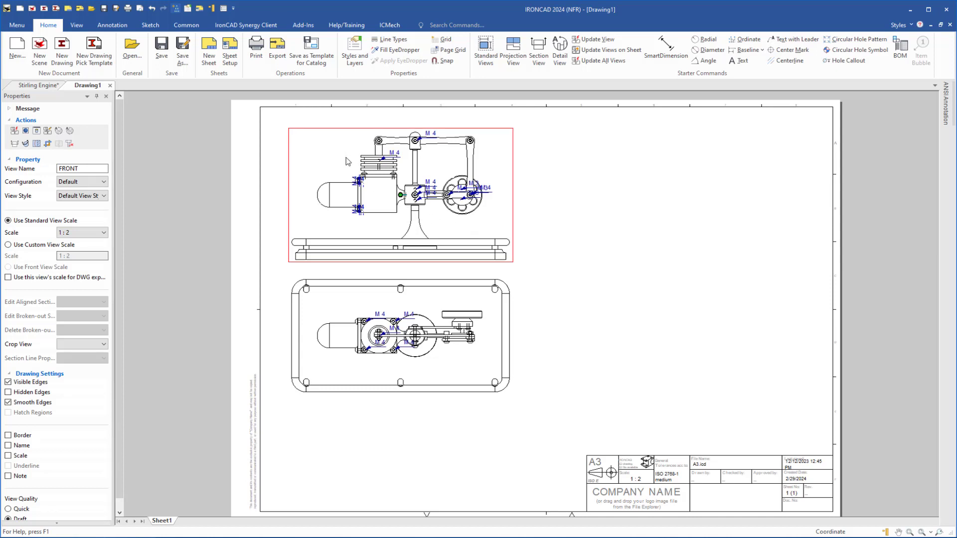
mouse_move(344, 157)
mouse_down()
mouse_move(540, 163)
mouse_move(642, 149)
mouse_up()
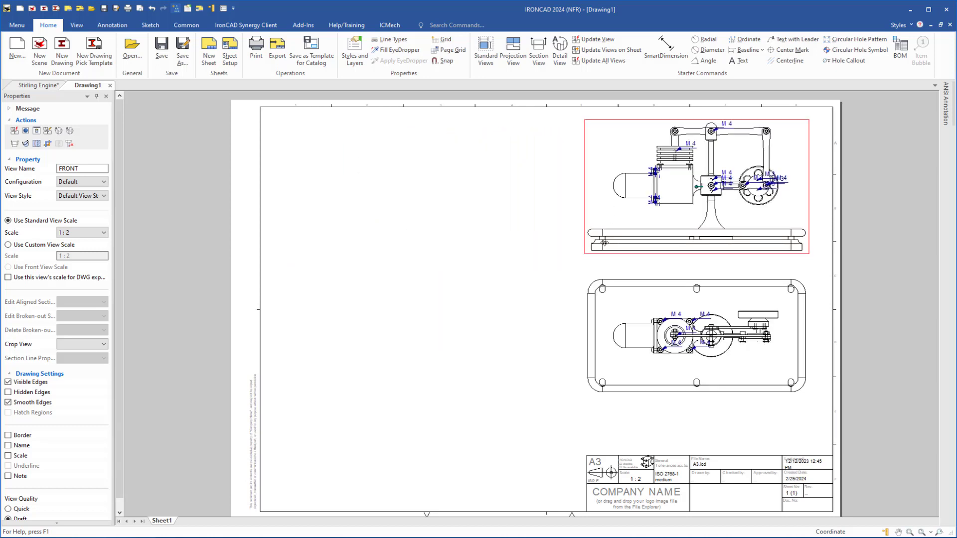
Shift the top view slightly down and move the front view, with its aligned top view, to the left half of the sheet.
click(631, 300)
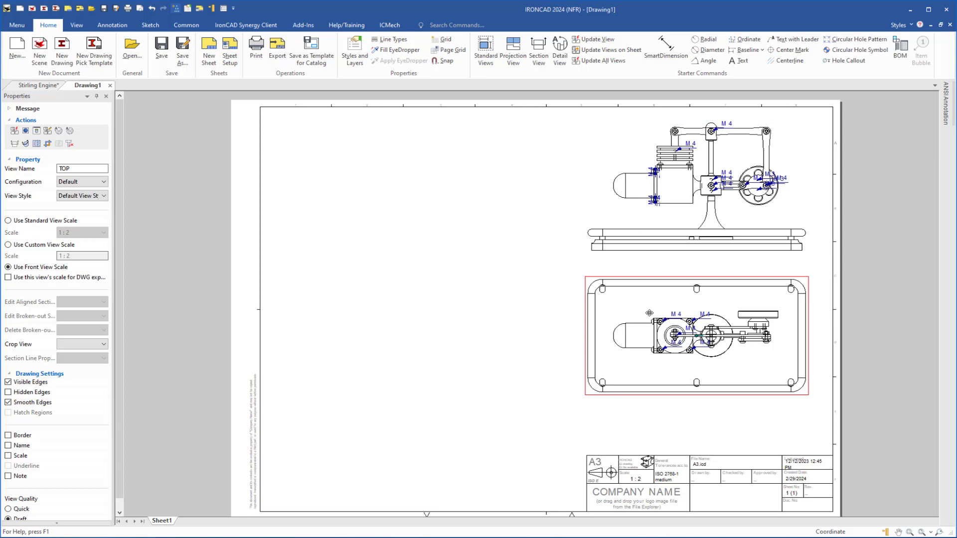
mouse_move(650, 311)
mouse_down()
mouse_move(656, 251)
mouse_move(641, 329)
mouse_move(626, 306)
mouse_move(616, 310)
mouse_move(697, 305)
mouse_move(650, 301)
mouse_move(646, 324)
mouse_up()
click(636, 215)
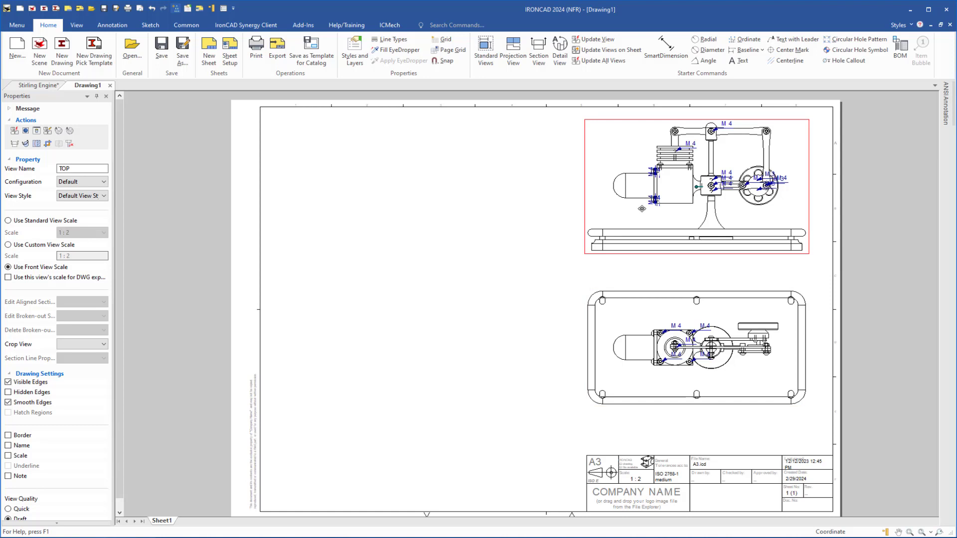
drag(636, 216, 342, 215)
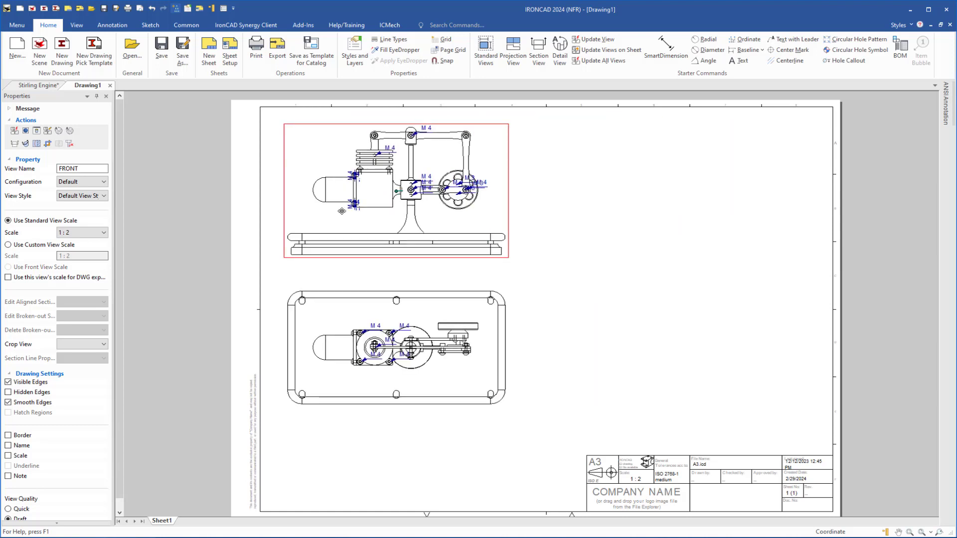
Hide all thread annotations in the front view of the Stirling engine.
scroll(425, 178, up, 2)
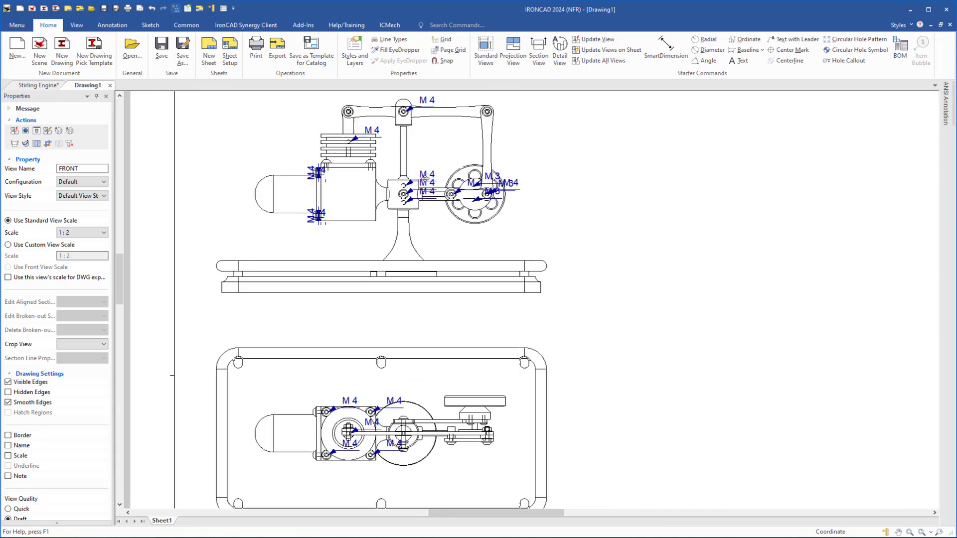
scroll(425, 177, up, 4)
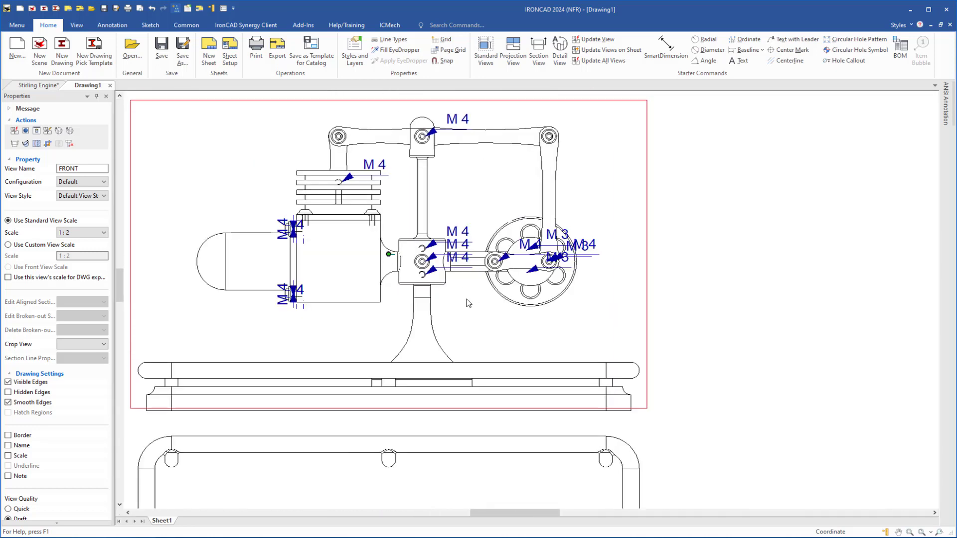
drag(461, 280, 448, 222)
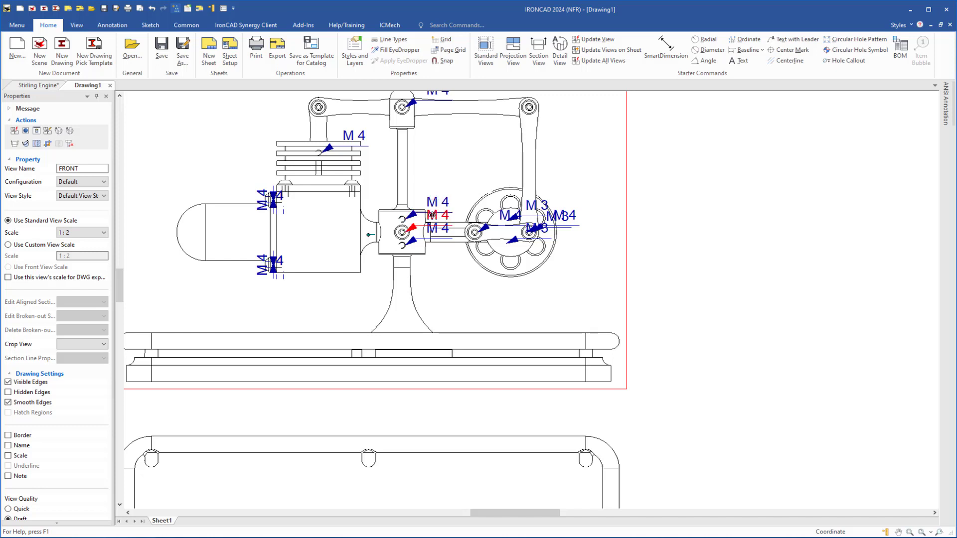
right_click(437, 177)
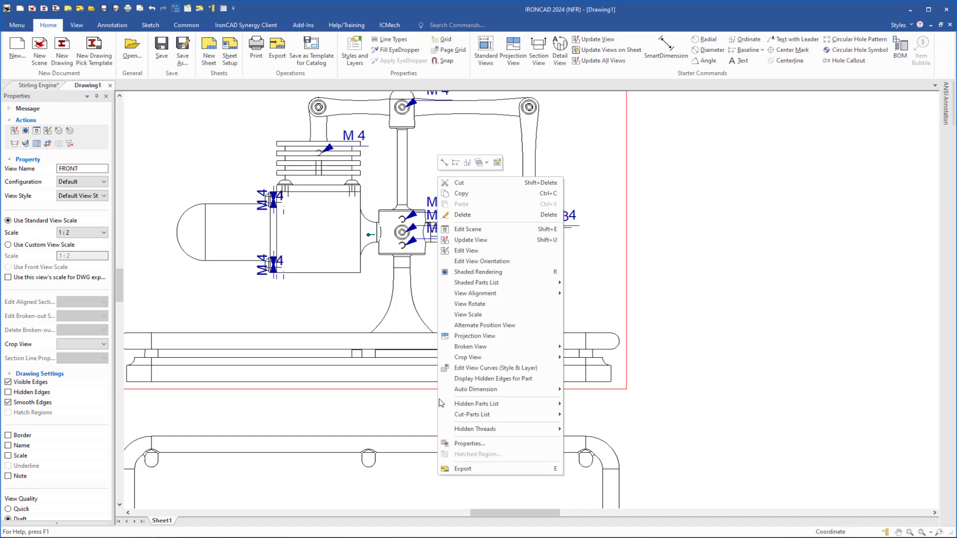
mouse_move(466, 432)
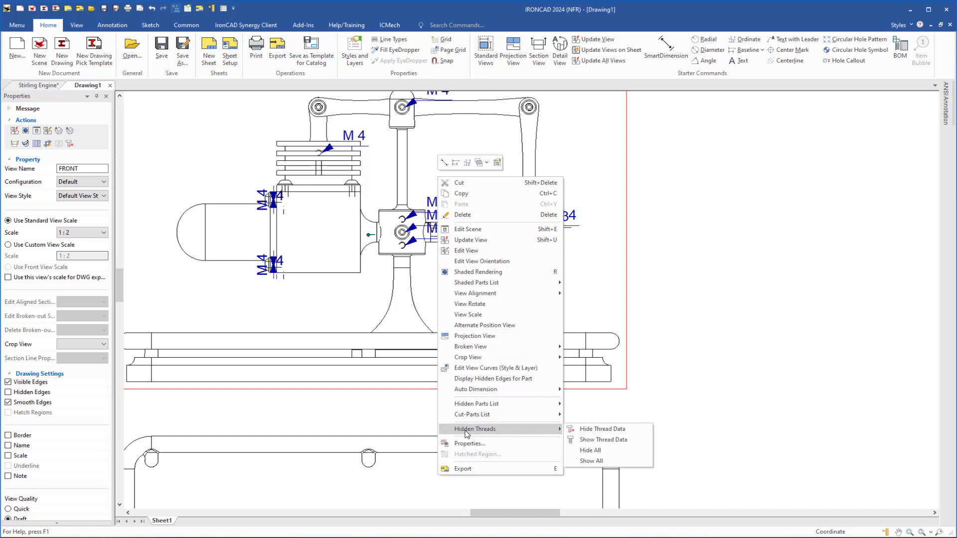
click(585, 451)
scroll(428, 316, down, 4)
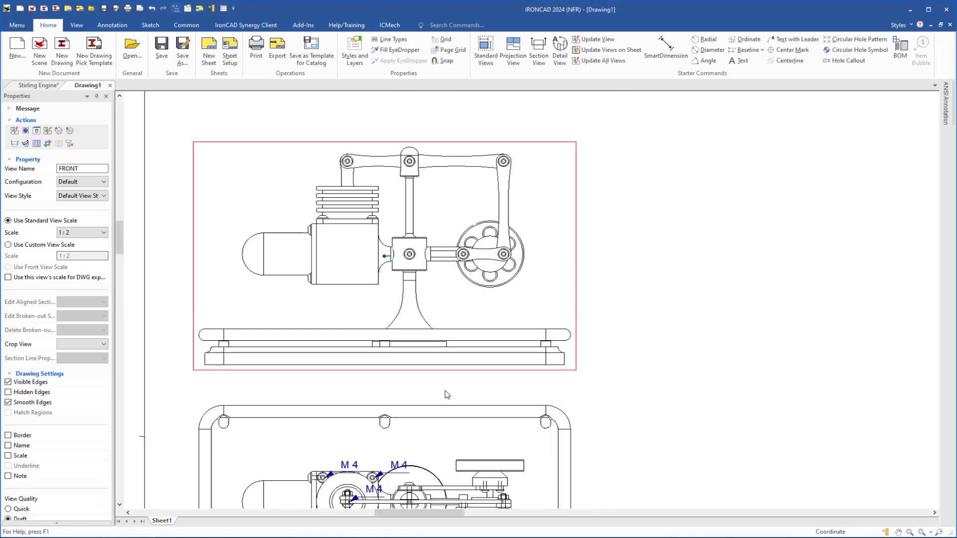
Hide all thread annotations in the top view of the Stirling engine.
scroll(451, 209, down, 3)
click(420, 208)
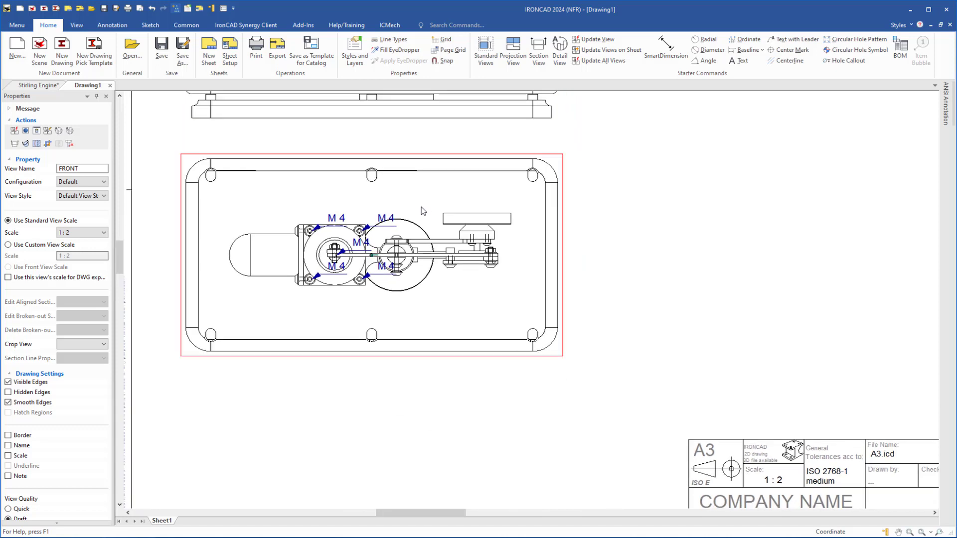
right_click(420, 208)
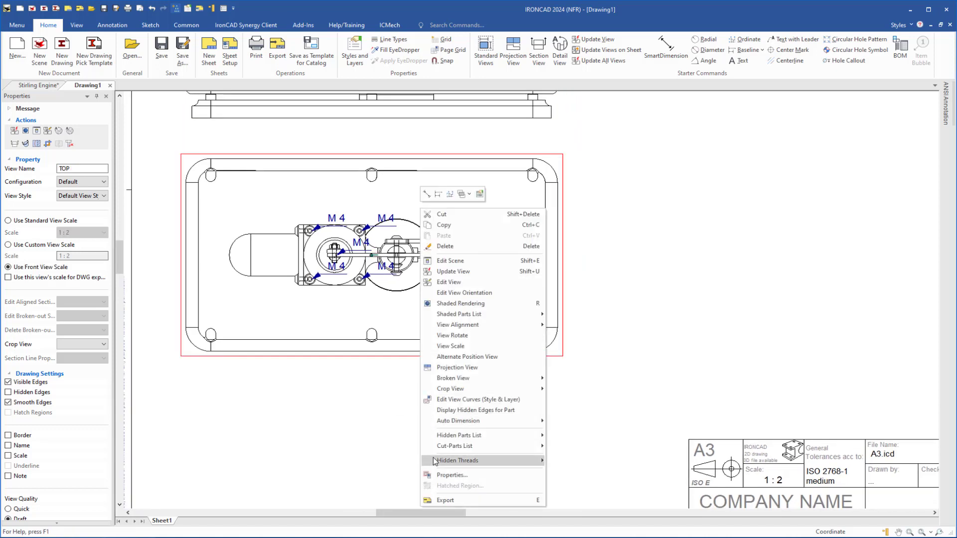
mouse_move(453, 460)
click(576, 486)
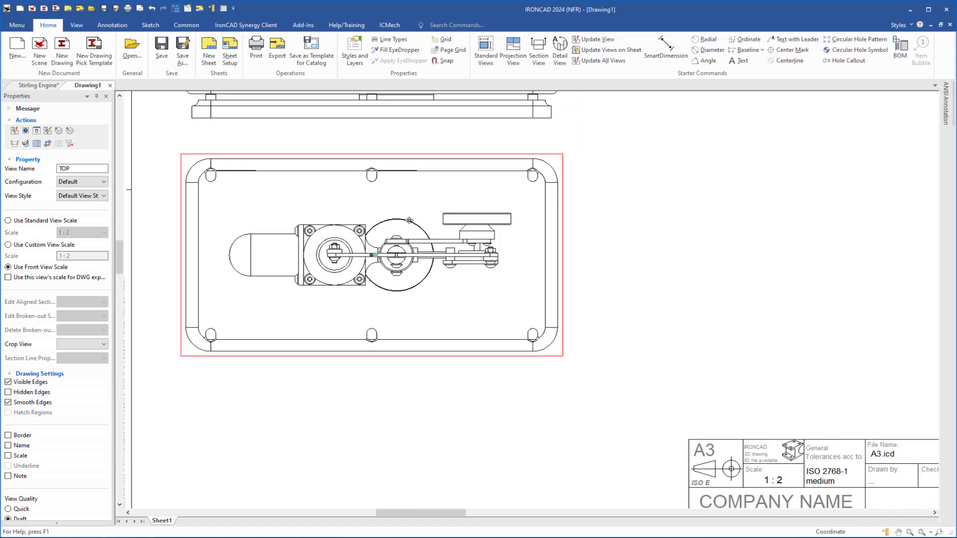
scroll(406, 202, down, 2)
scroll(404, 259, up, 3)
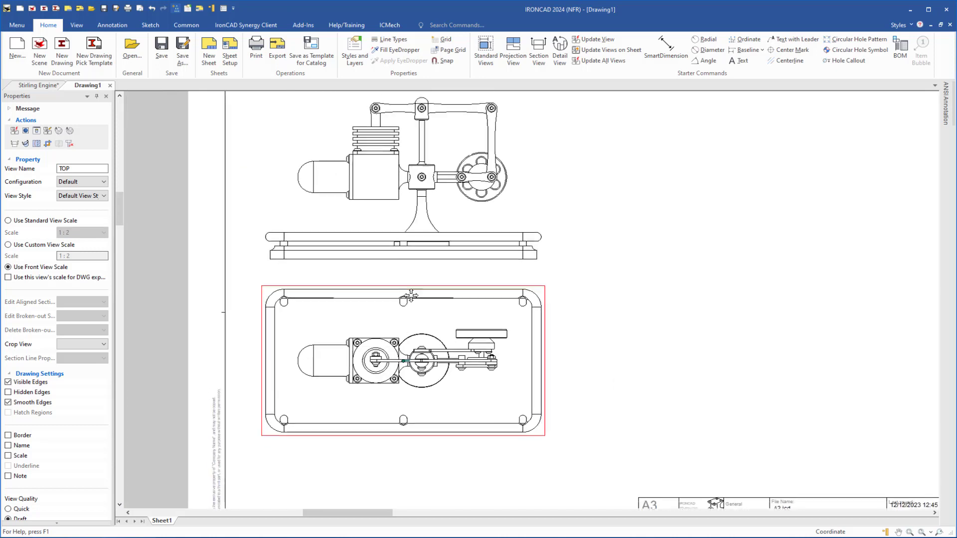
Try switching the drawing's Use Zero Width Lines setting while inspecting the front view's lines.
click(666, 241)
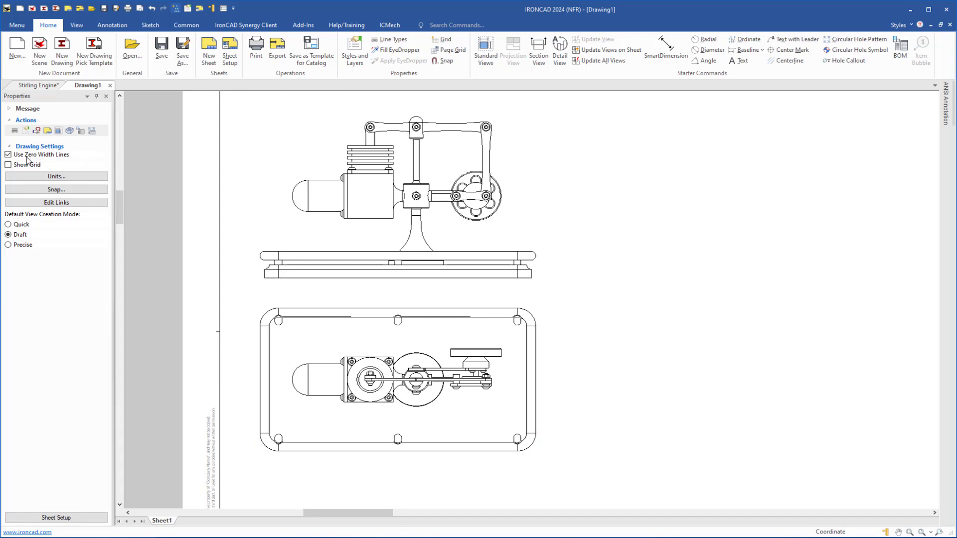
scroll(417, 179, up, 6)
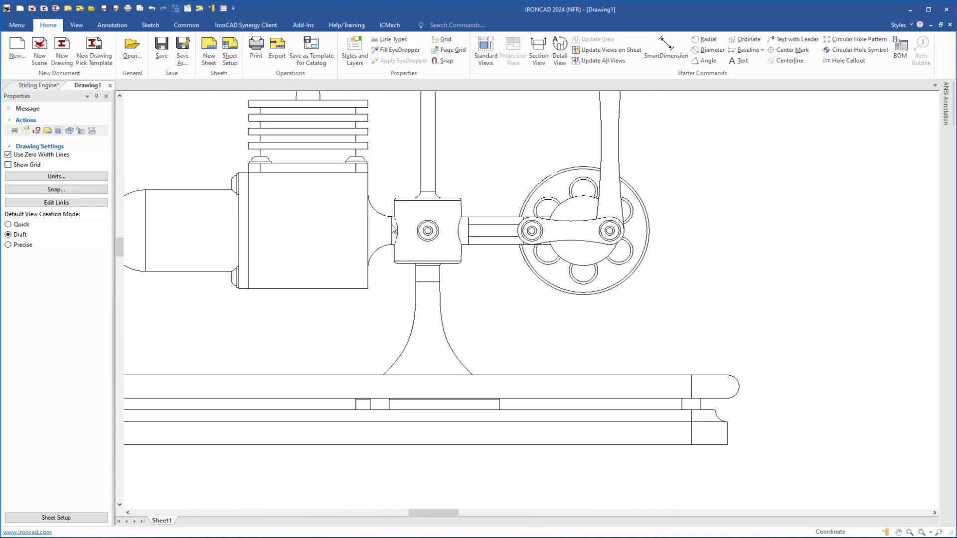
click(8, 155)
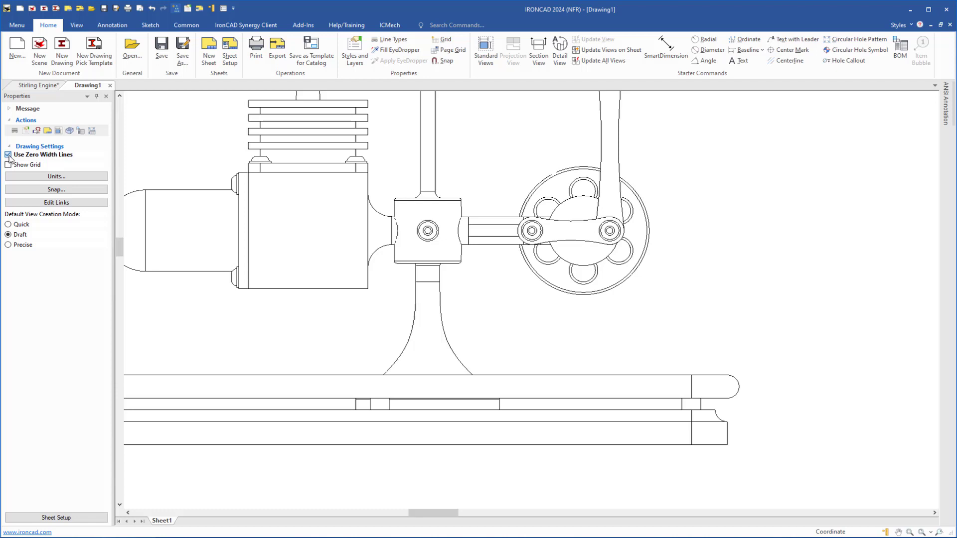
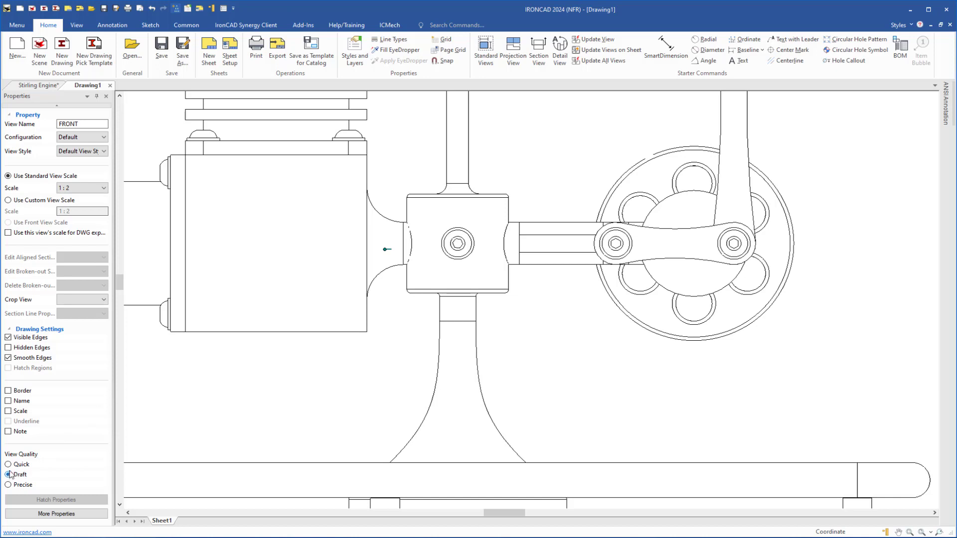
Try the Quick view quality on the front view and restore the Draft quality.
click(8, 465)
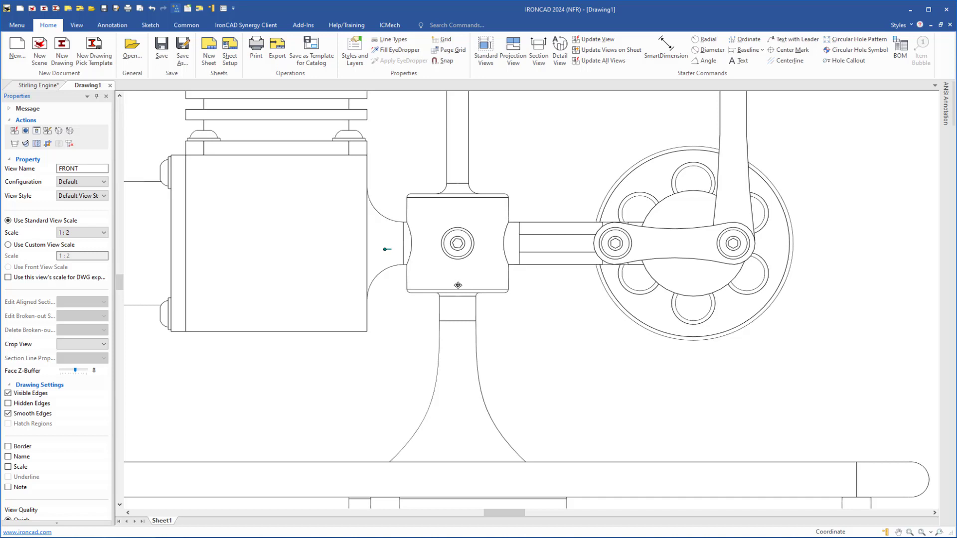
scroll(39, 422, down, 3)
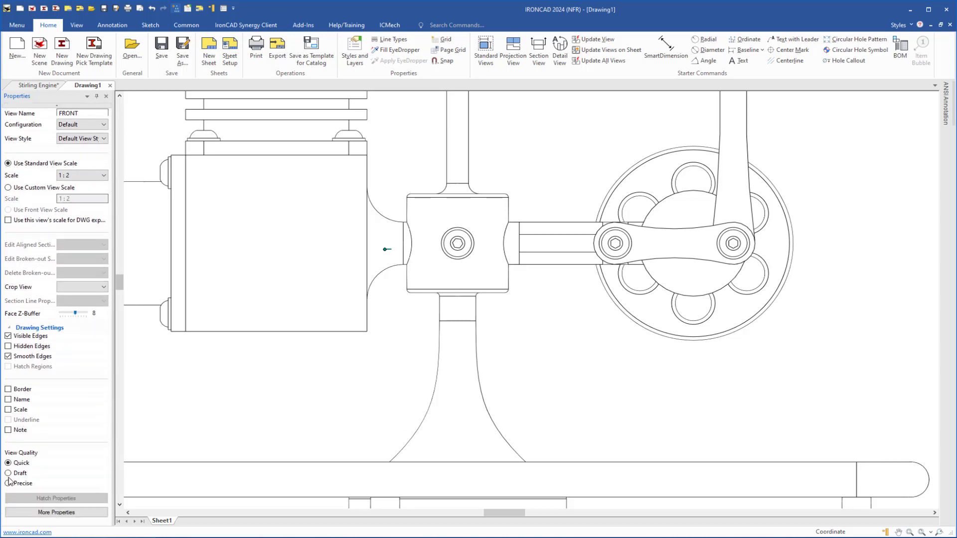
click(9, 473)
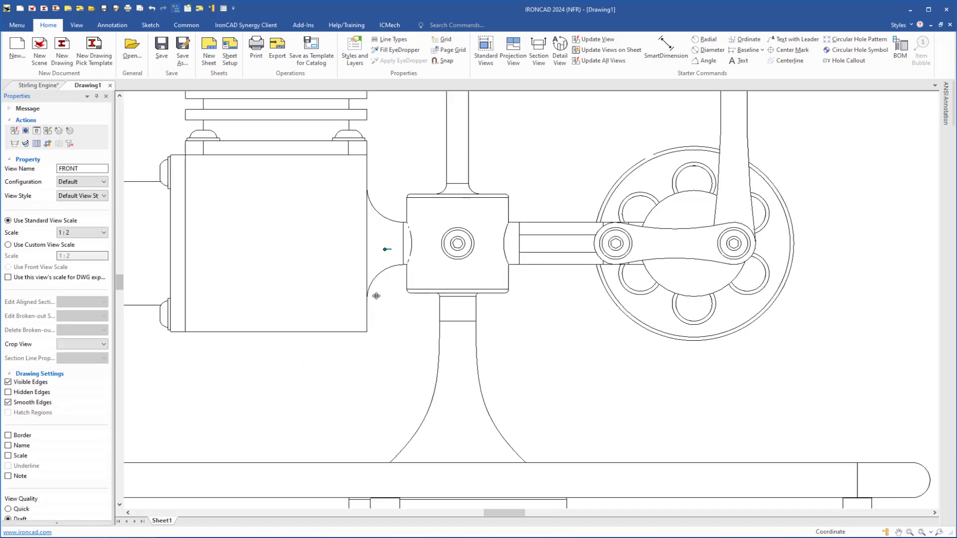
Compare the front view's curve display in Precise view quality, and return the view to Draft.
scroll(399, 262, up, 3)
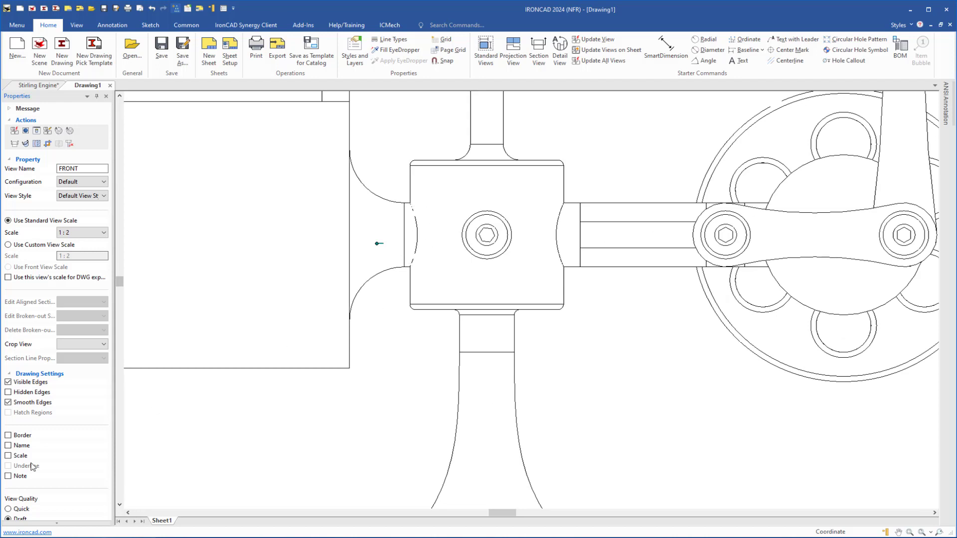
scroll(32, 490, down, 1)
scroll(32, 491, down, 1)
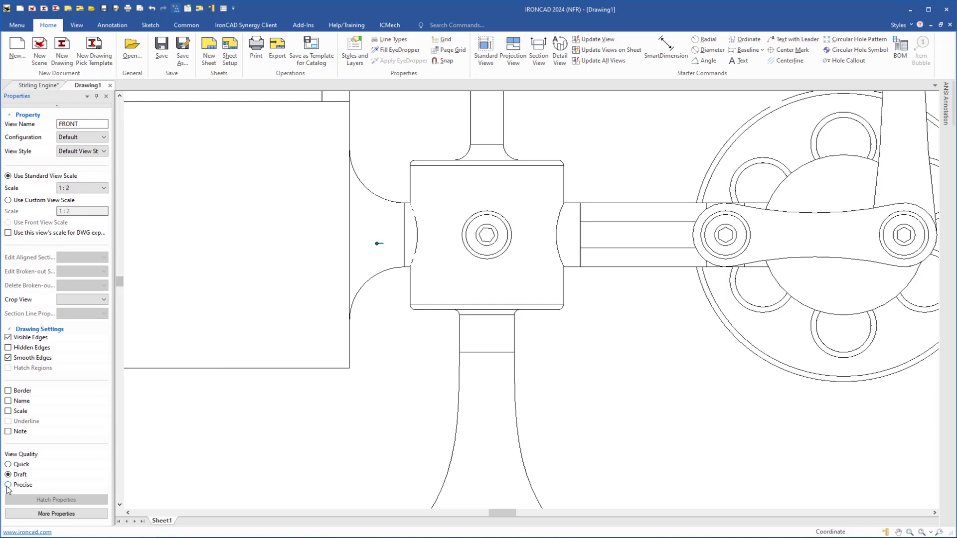
click(8, 485)
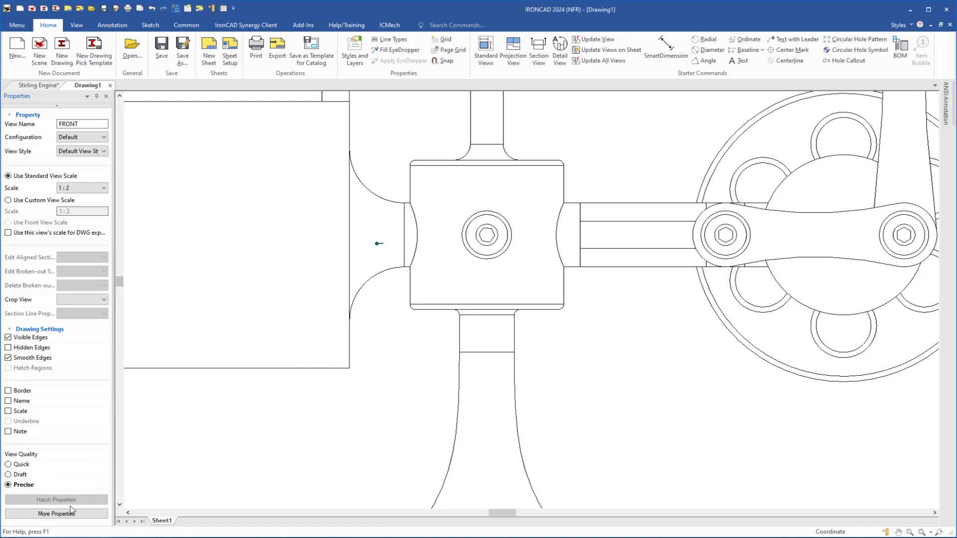
click(8, 474)
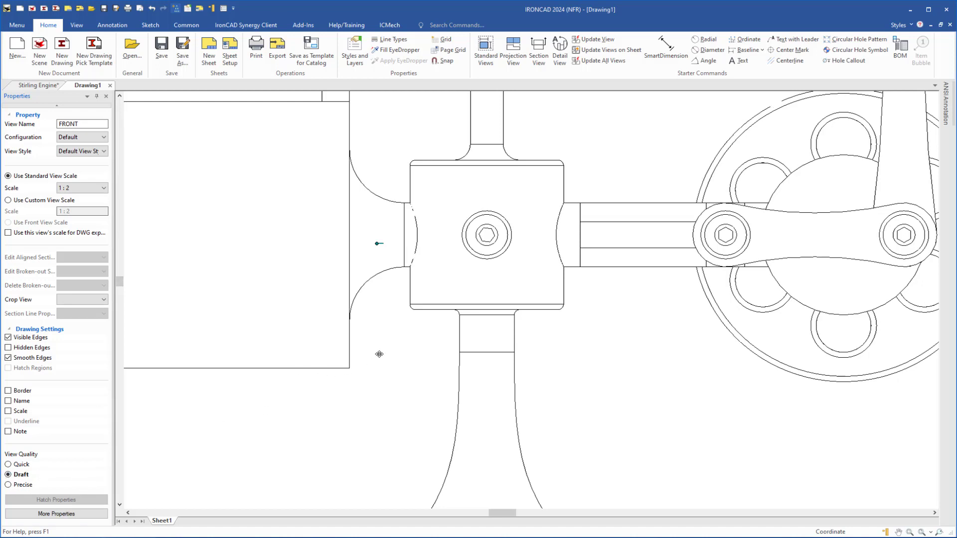
scroll(379, 354, down, 4)
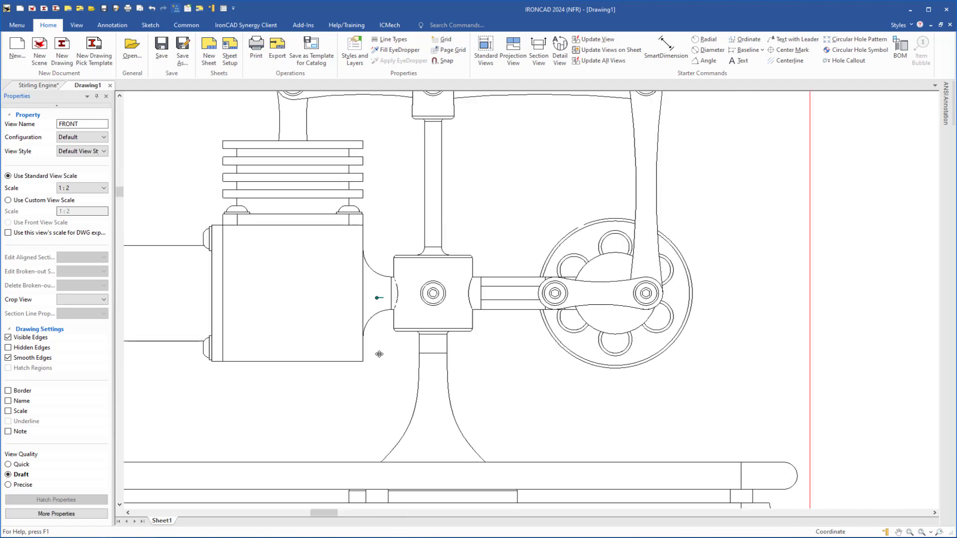
scroll(379, 354, down, 3)
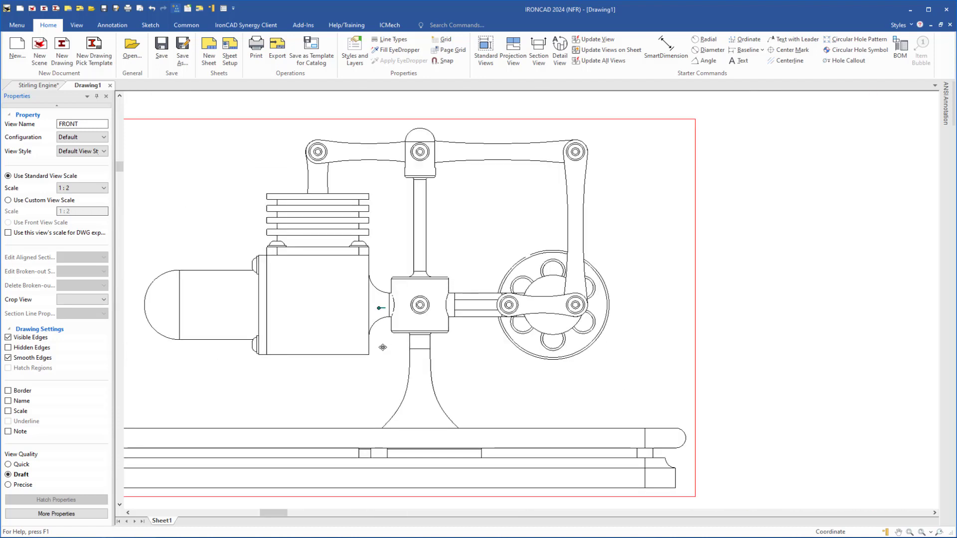
key(F8)
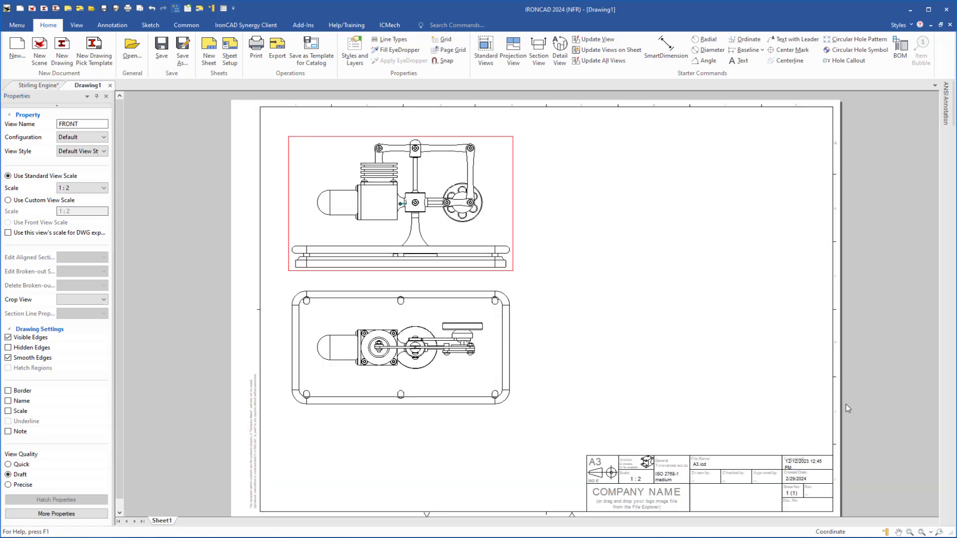
click(922, 533)
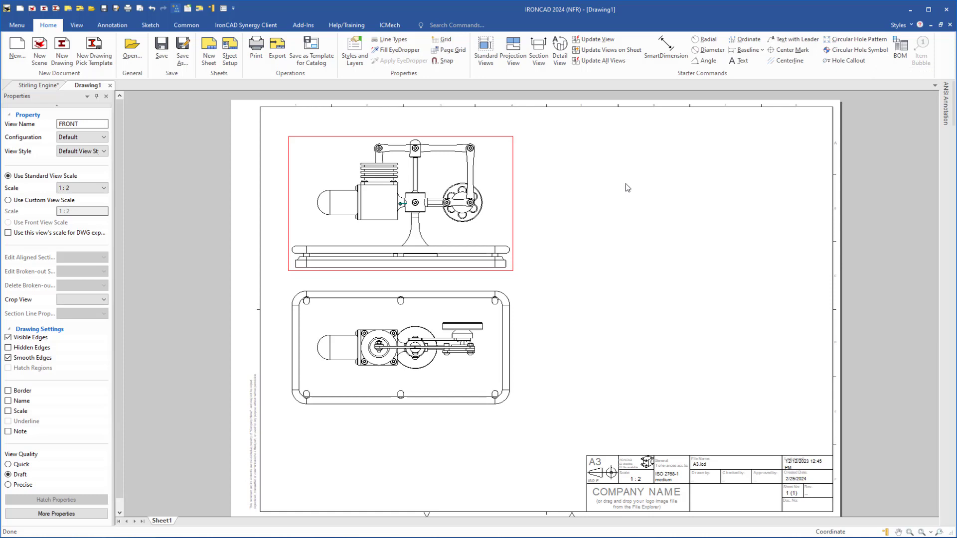
Start a bill of materials for the drawing and choose the Assembly template.
click(560, 205)
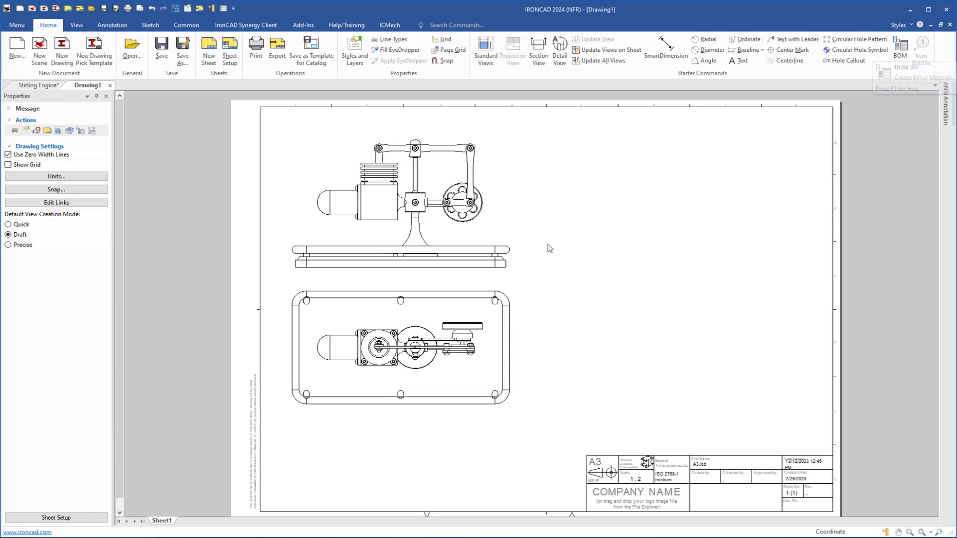
click(898, 50)
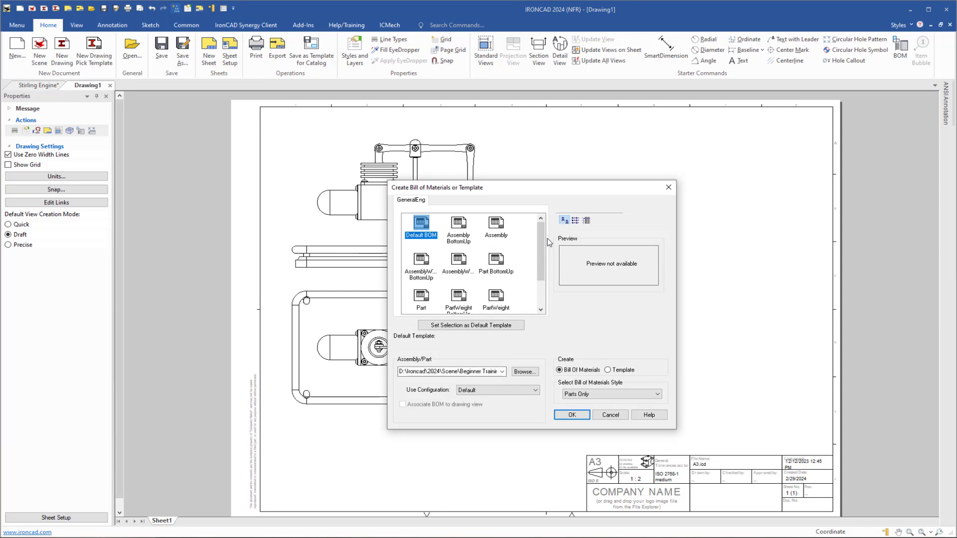
click(498, 228)
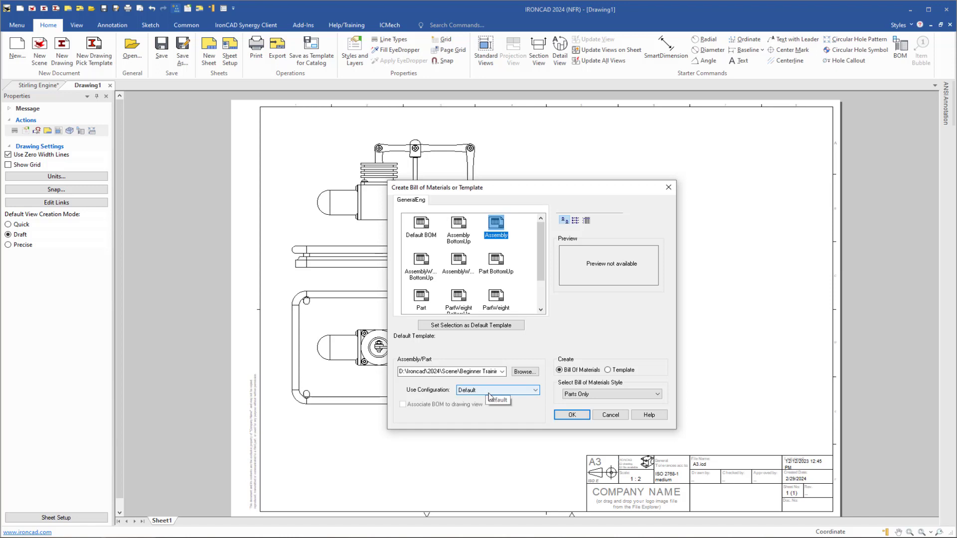
Try the Include Suppressed Objects configuration for the bill of materials and restore Default.
click(535, 391)
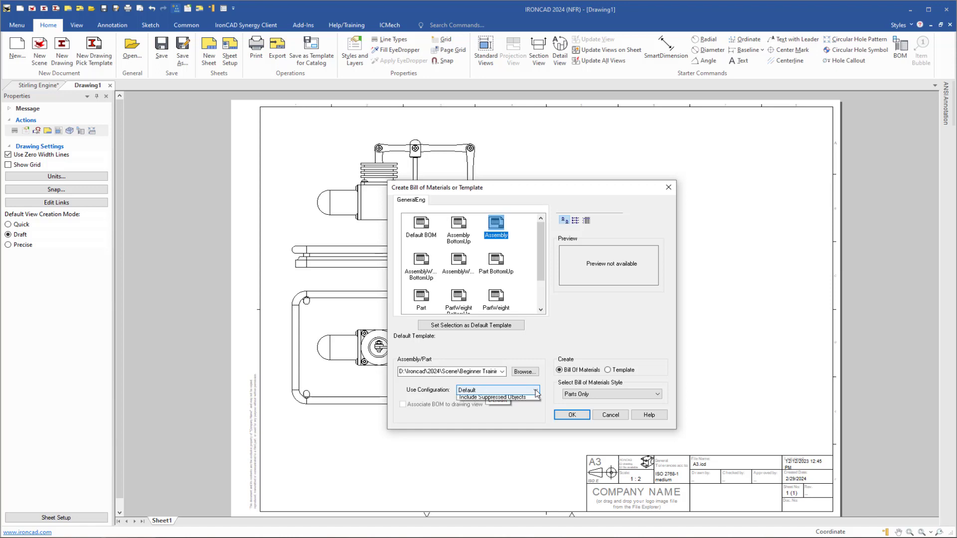
click(492, 406)
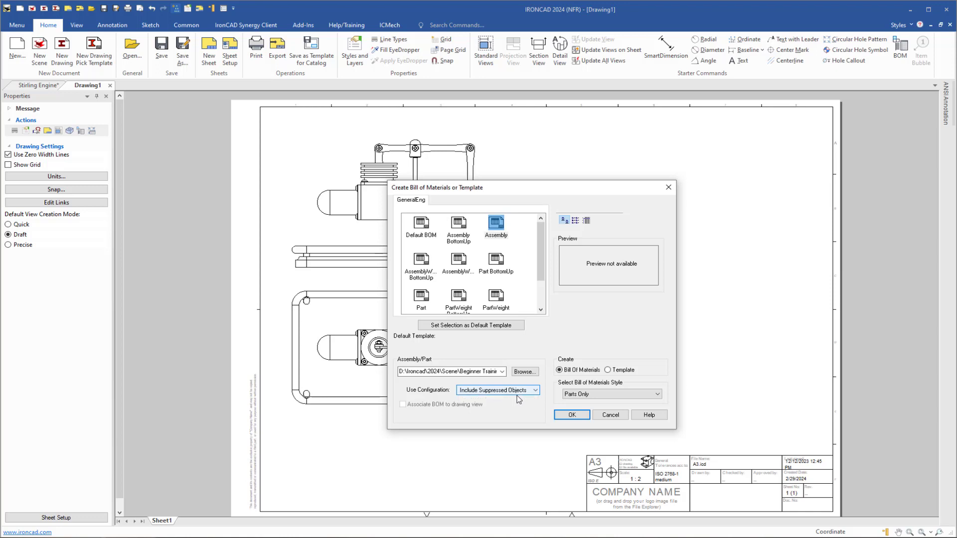
click(536, 392)
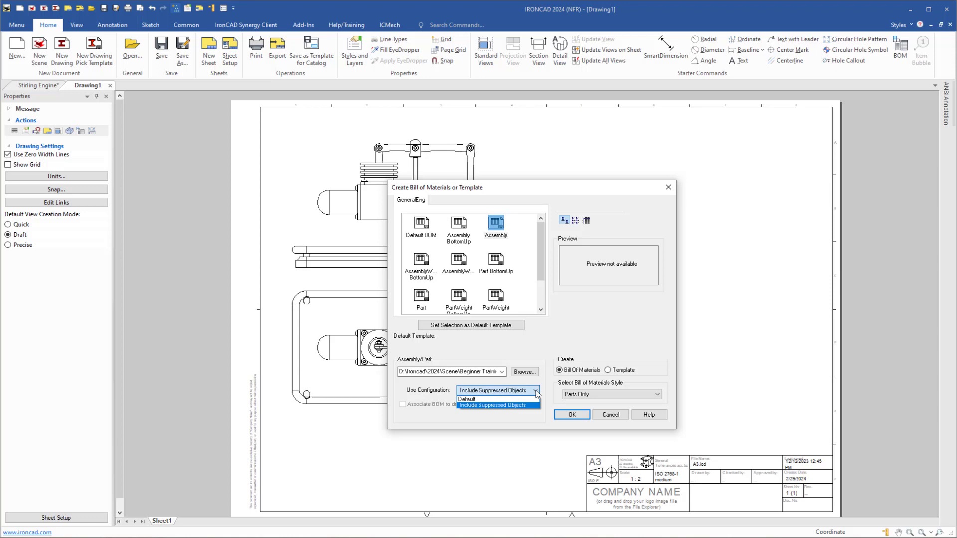
click(470, 399)
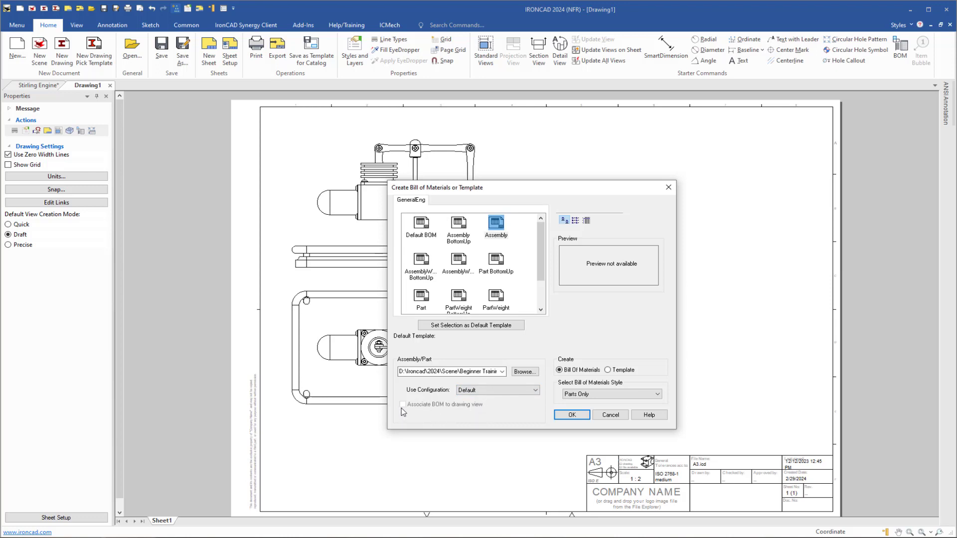
Insert a bill of materials with the Assembly template, associated with the front view, and align it directly above the title block.
click(610, 415)
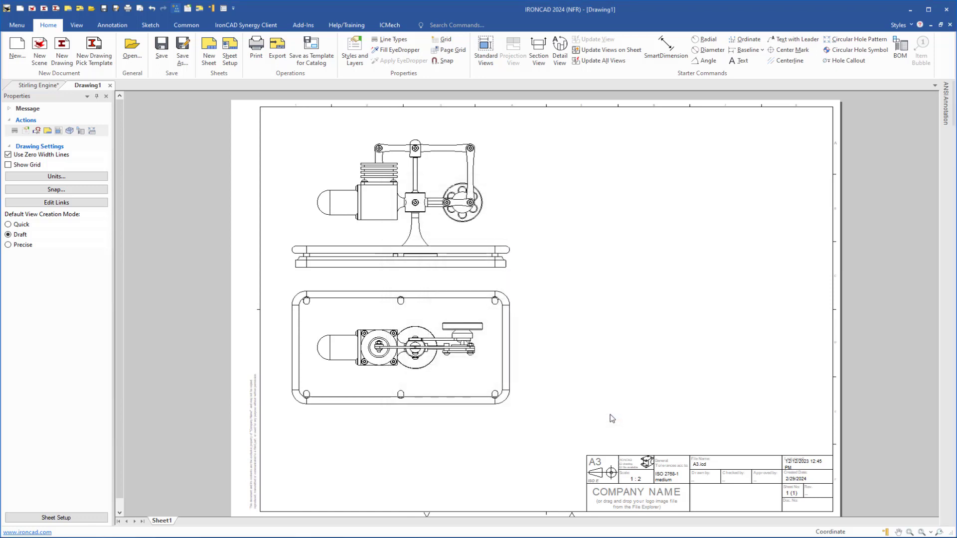
click(436, 221)
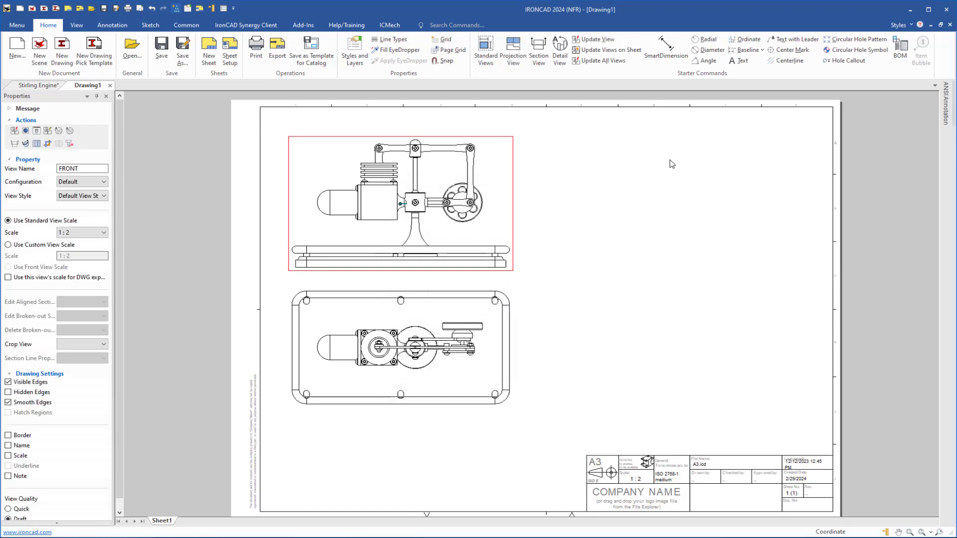
click(900, 48)
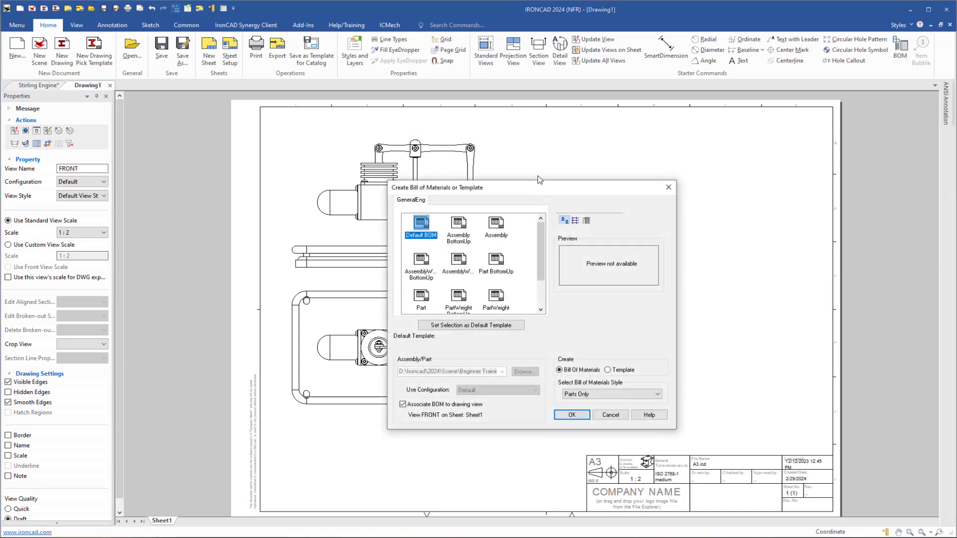
click(501, 225)
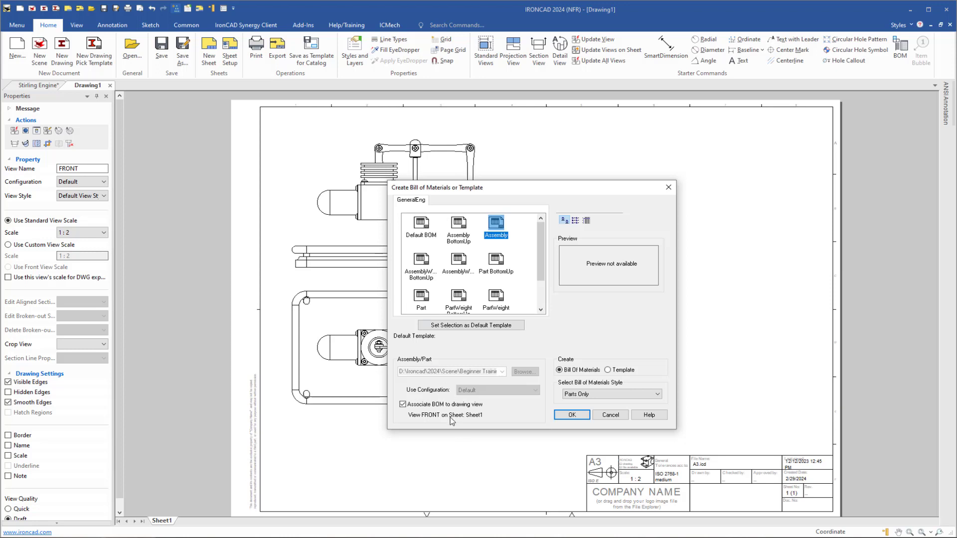
click(571, 414)
drag(615, 397, 666, 248)
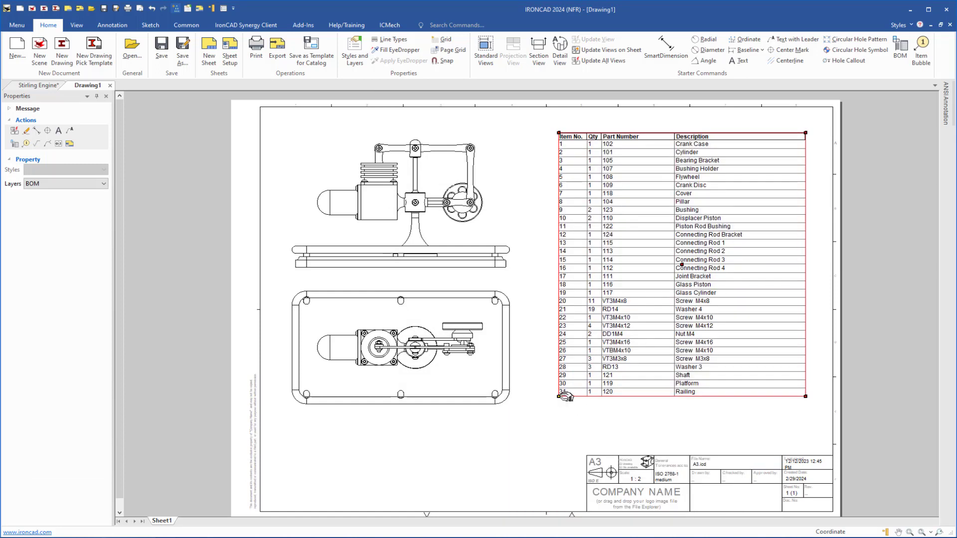
drag(561, 395, 586, 455)
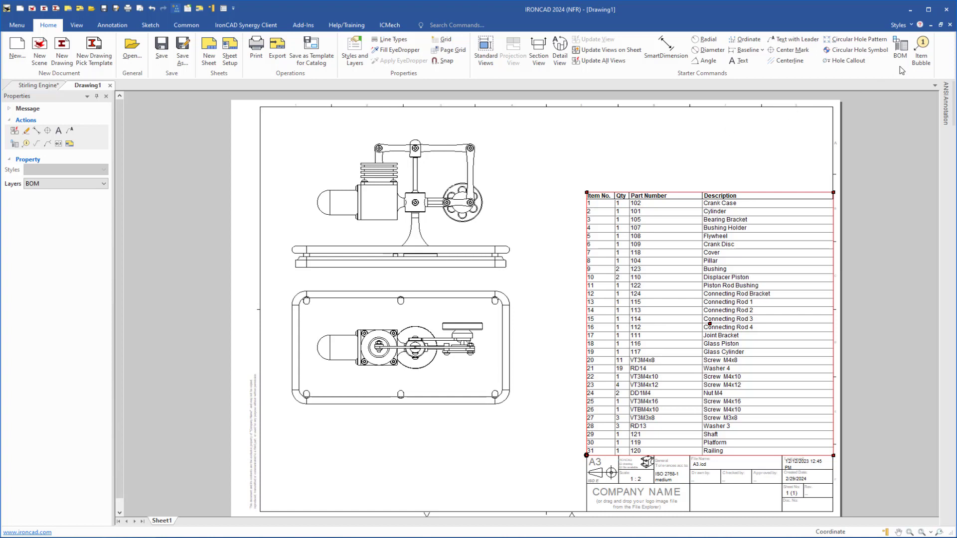
Add an item bubble to Connecting Rod 2 in the front view, placing it up beside the rod.
click(921, 50)
scroll(461, 172, up, 1)
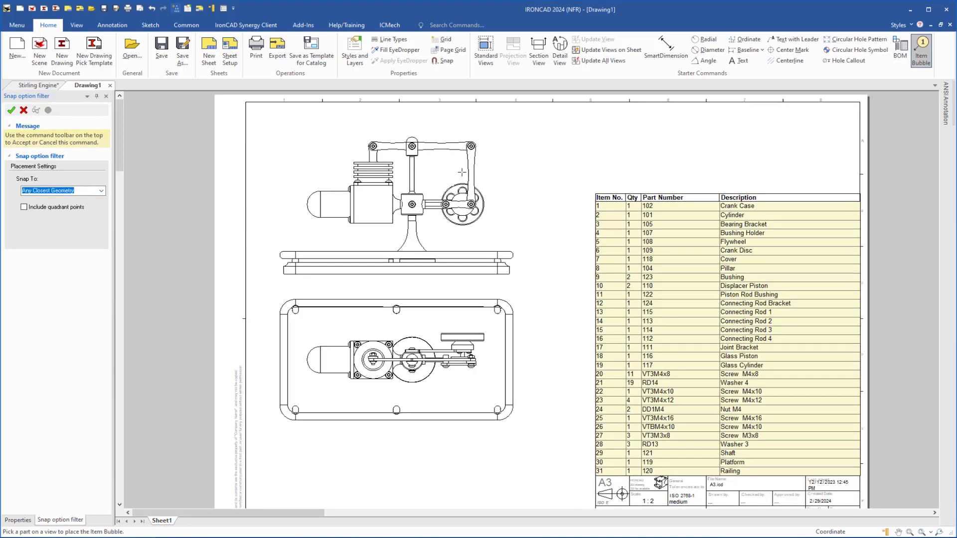
scroll(461, 172, up, 1)
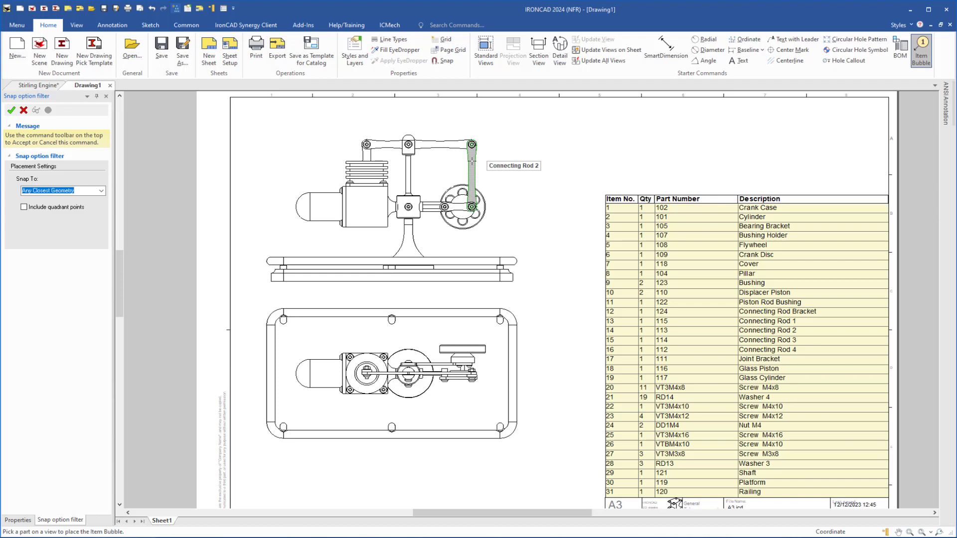
click(472, 160)
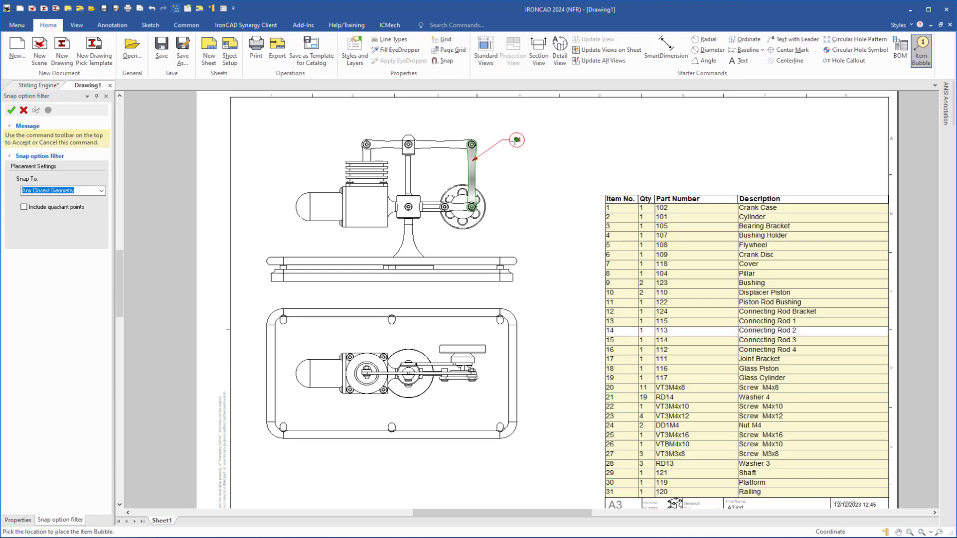
click(516, 140)
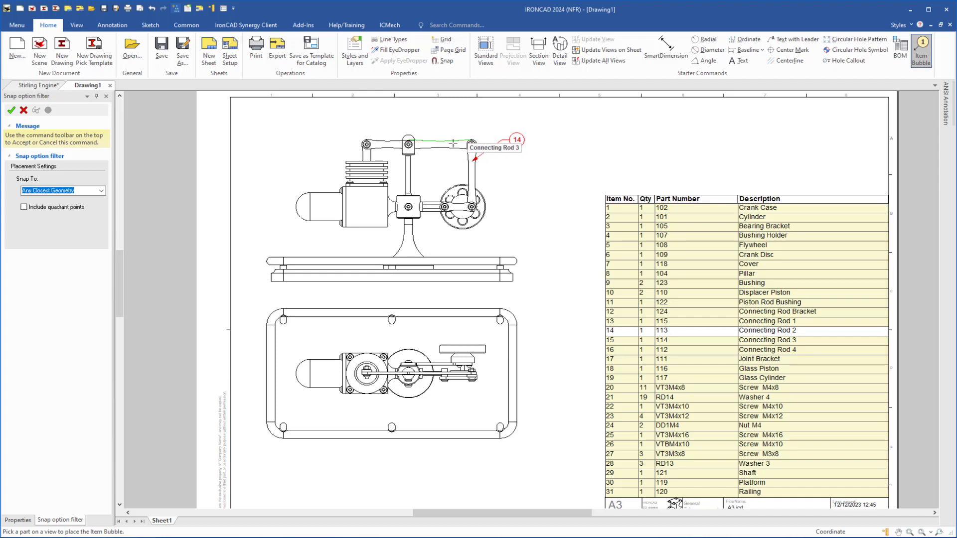
Add item bubbles to Connecting Rod 3 and the Crank Case in the front view.
scroll(452, 143, up, 1)
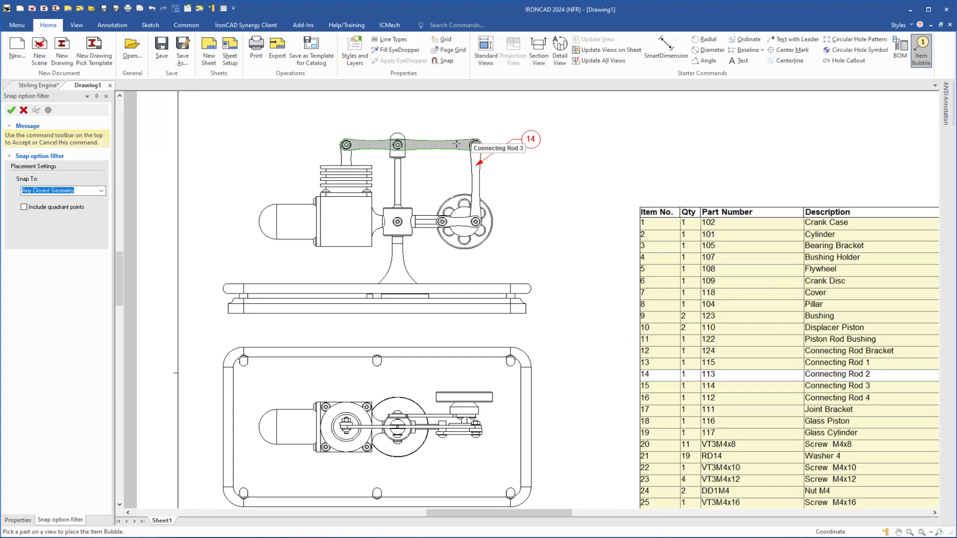
click(456, 144)
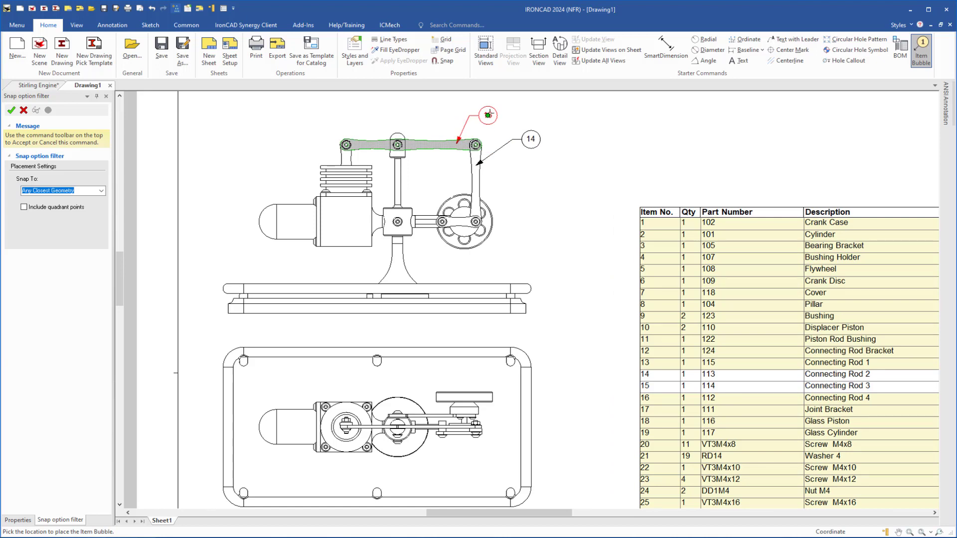
click(488, 115)
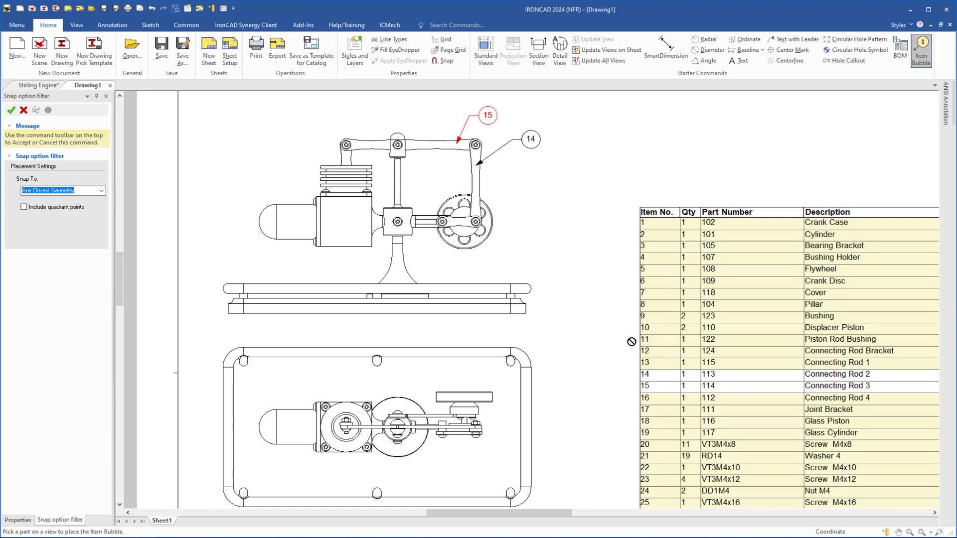
click(347, 214)
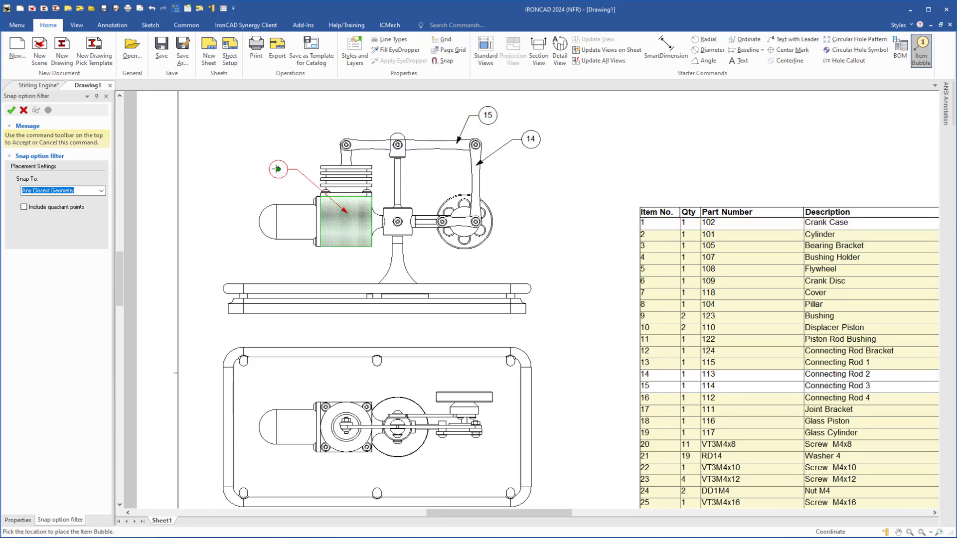
click(277, 169)
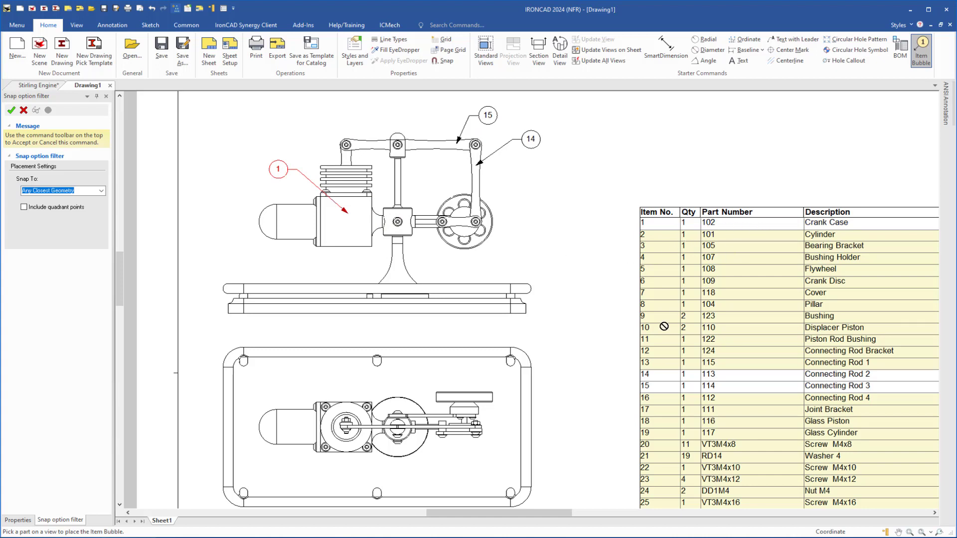
Add an item bubble to the DD1M4 nut near the flywheel in the lower view, placing it outside the platform outline.
scroll(662, 385, down, 3)
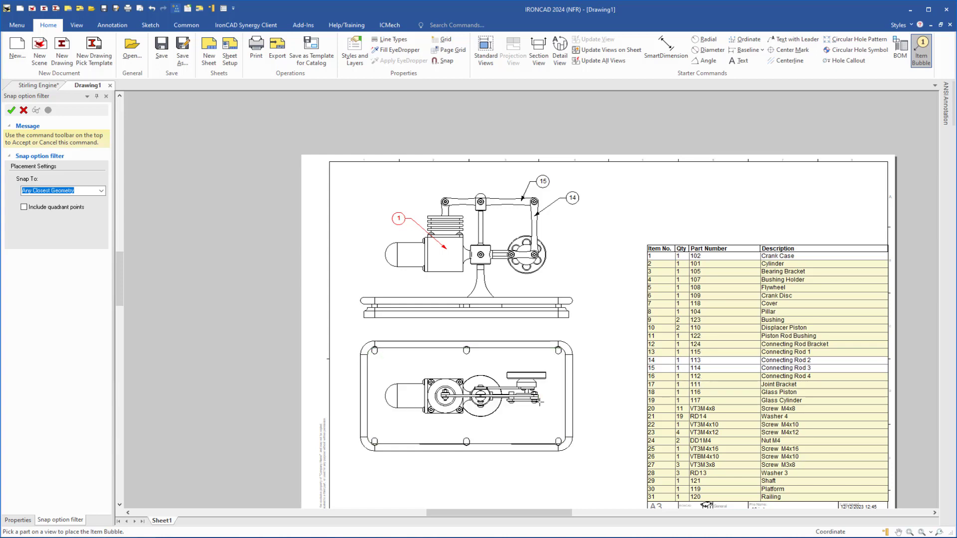
scroll(535, 391, up, 1)
scroll(534, 391, up, 4)
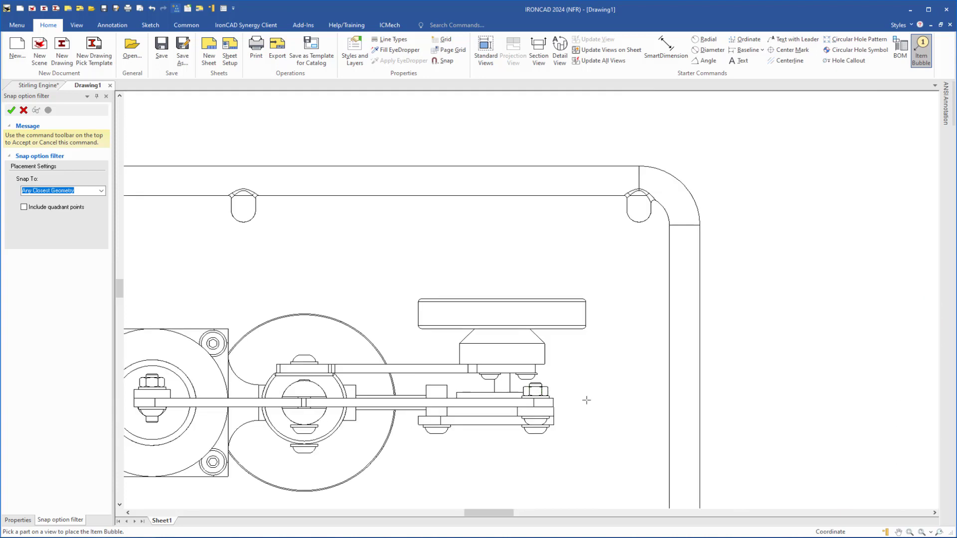
scroll(620, 391, up, 1)
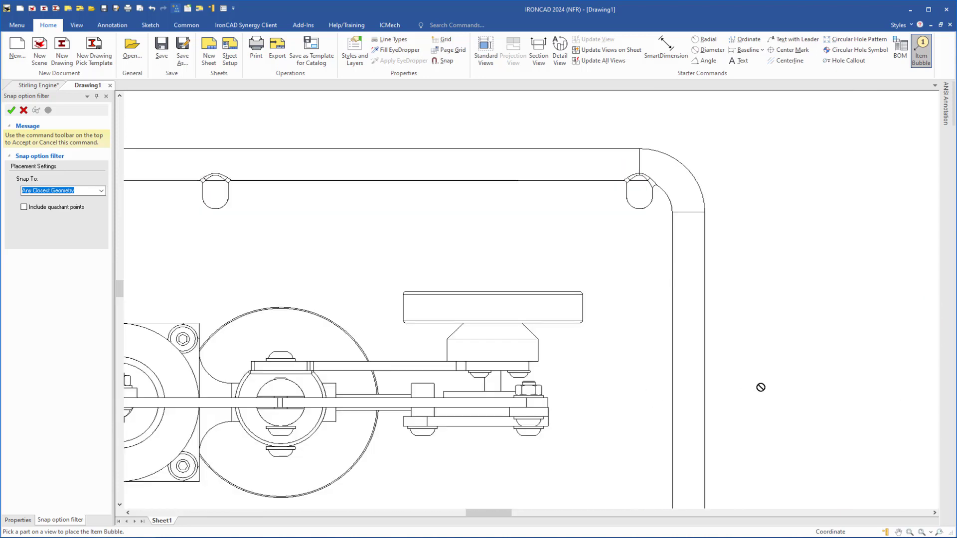
mouse_move(758, 386)
middle_down()
mouse_move(758, 301)
mouse_move(696, 293)
middle_up()
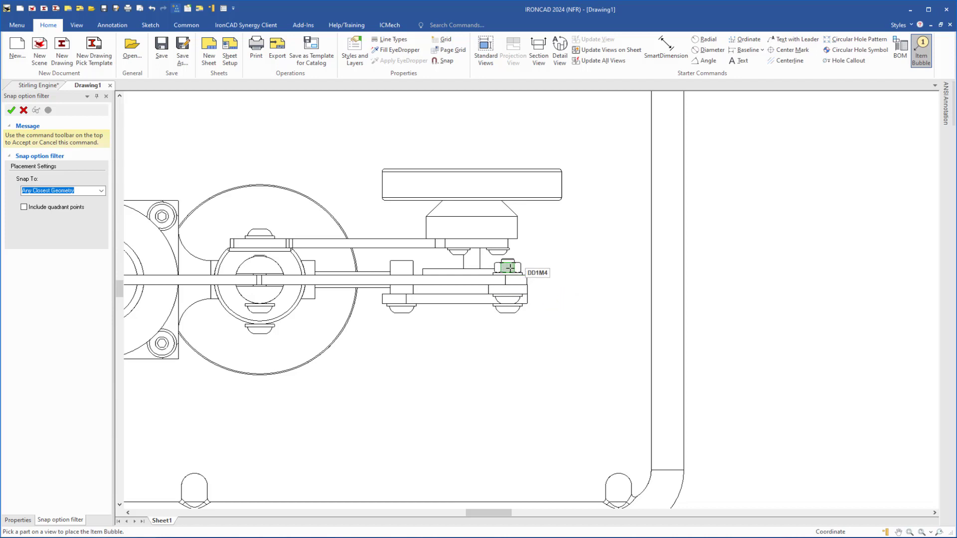
scroll(508, 267, up, 3)
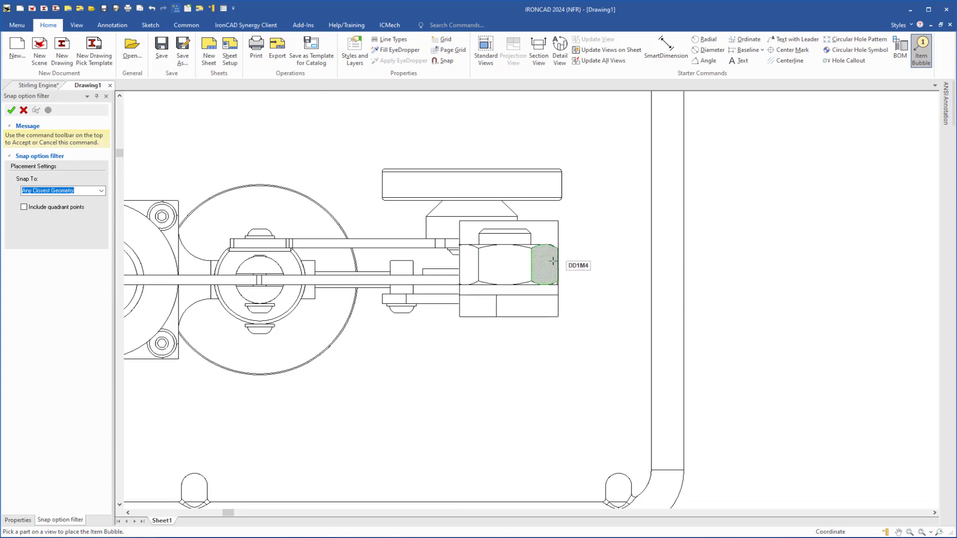
click(506, 261)
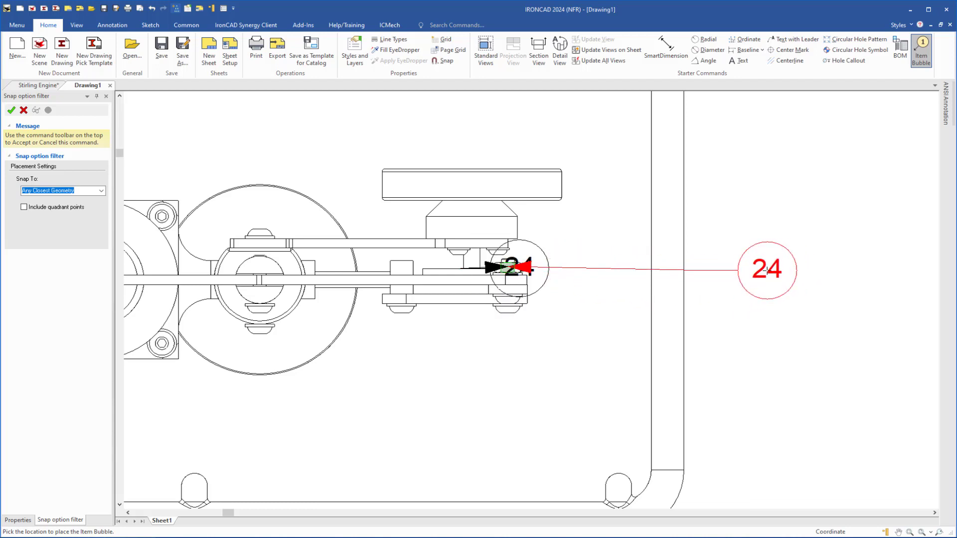
click(767, 270)
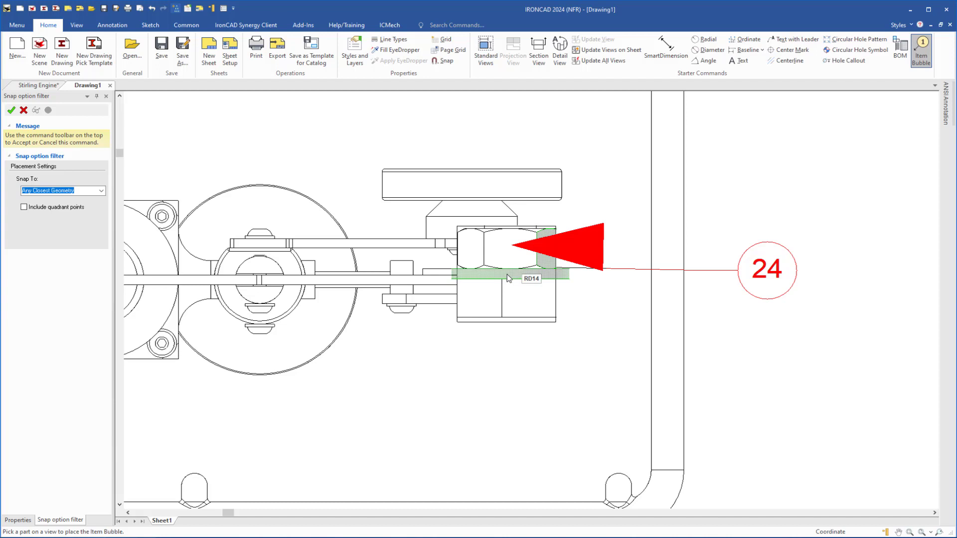
Add item bubbles to the RD14 washer under the nut and the M4x12 screw, stacked below the nut's bubble, and finish the command.
click(507, 274)
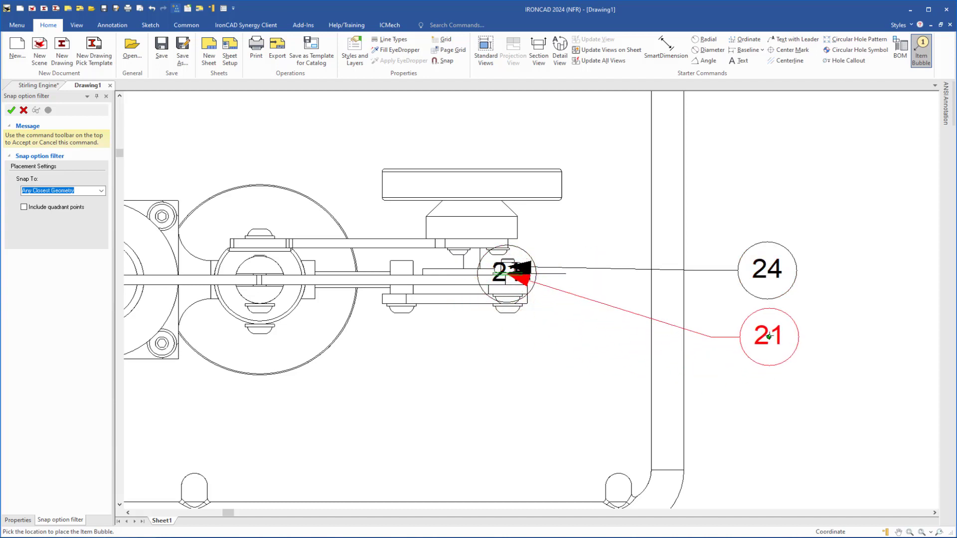
click(772, 330)
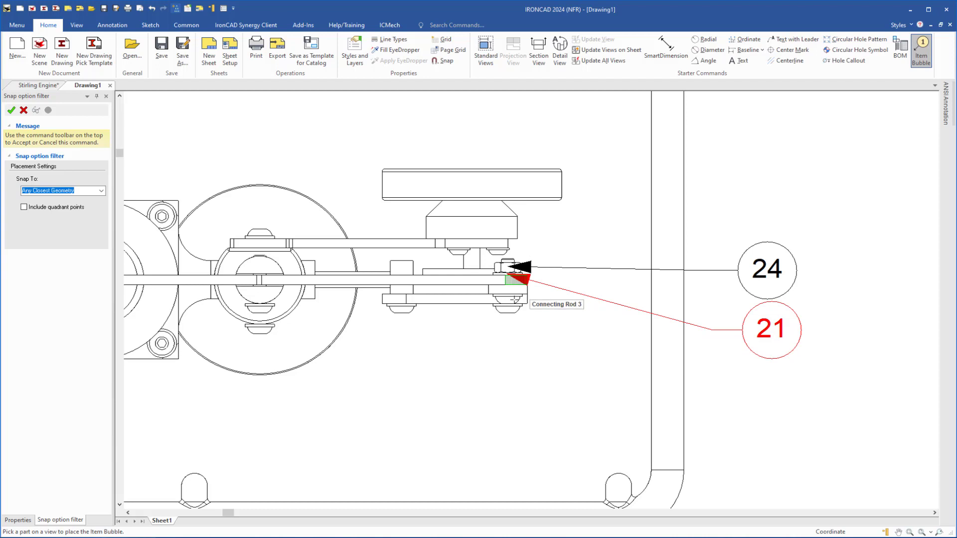
click(513, 302)
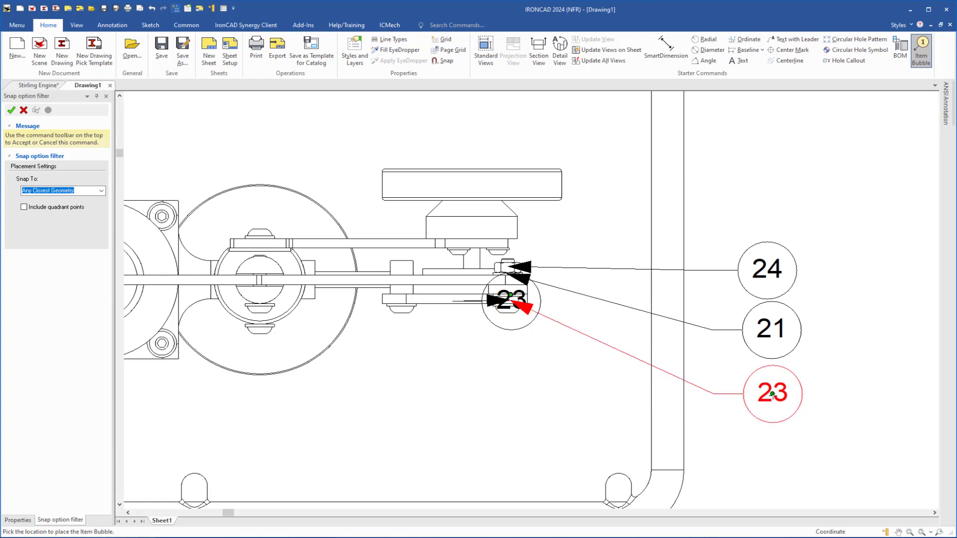
click(772, 394)
scroll(692, 384, down, 2)
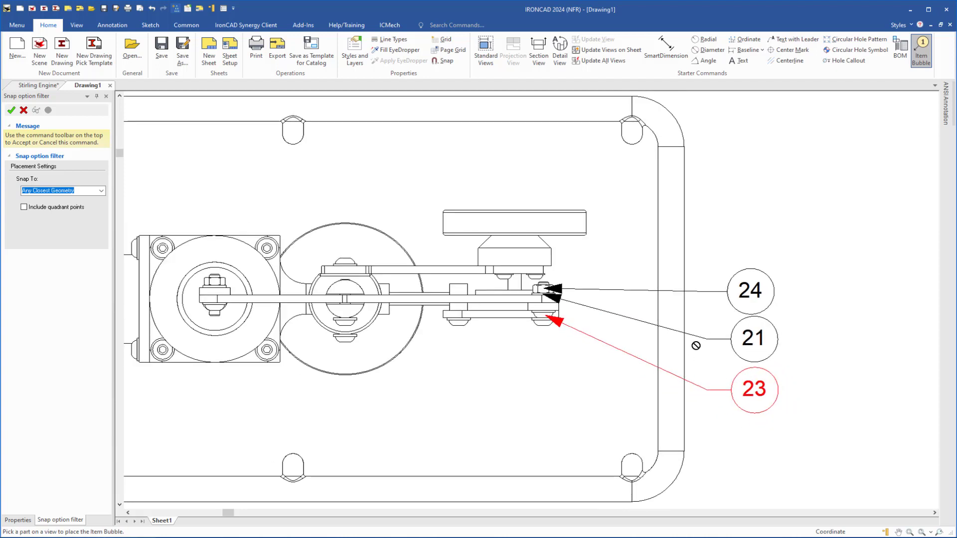
middle_drag(701, 356, 566, 340)
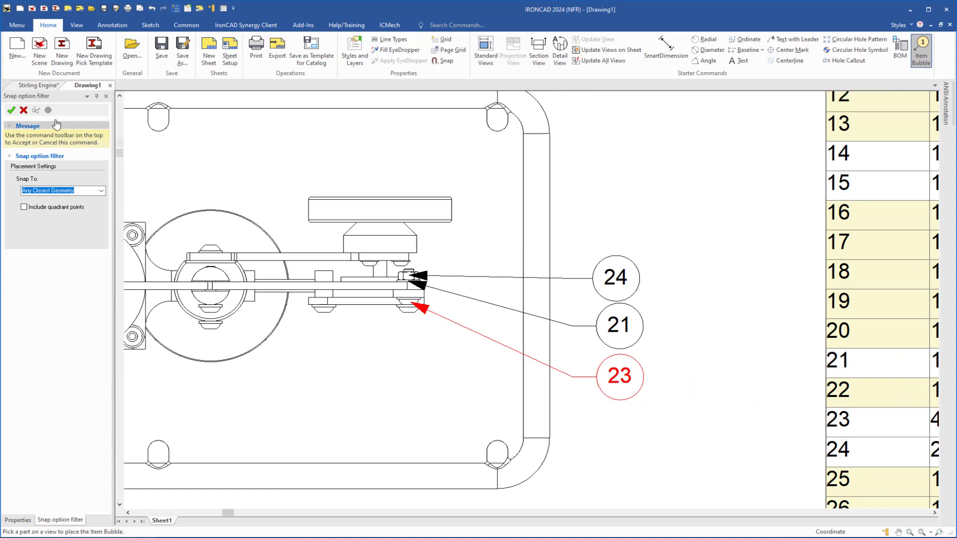
click(10, 110)
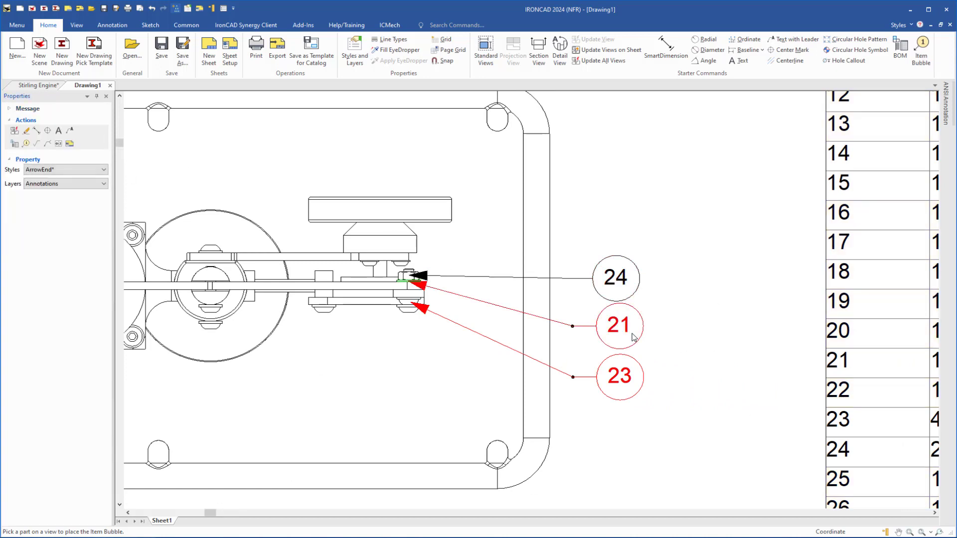
Delete the item bubbles of the nut and the M4x12 screw, and move the washer's bubble up nearly level with its arrow.
click(617, 275)
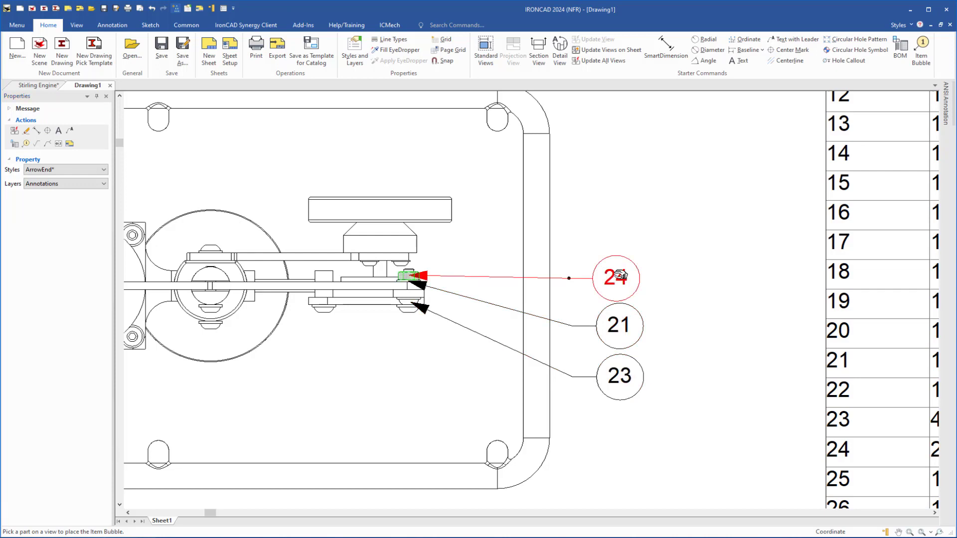
key(Delete)
click(631, 373)
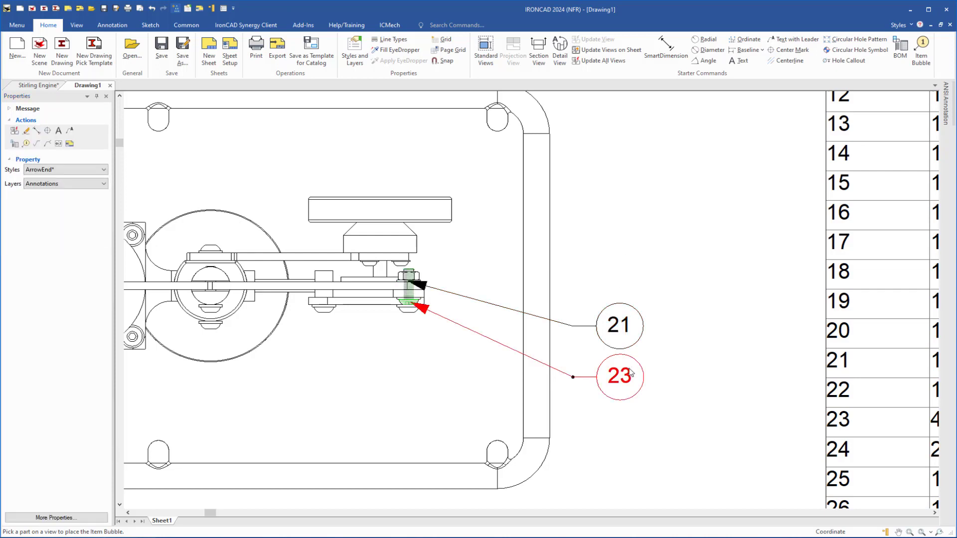
key(Delete)
drag(624, 334, 623, 291)
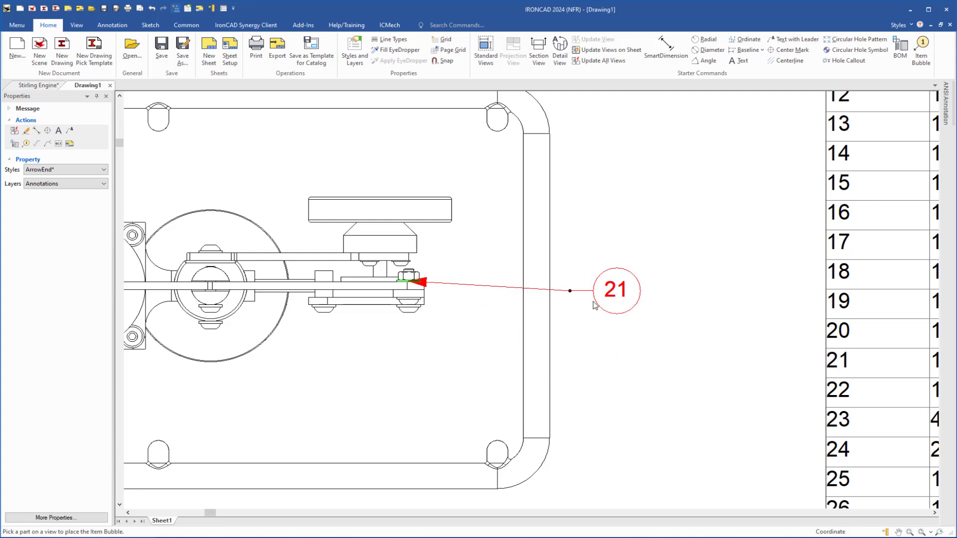
Add BOM item 23, the VT3M4x12 screw, to the washer's item bubble in the top view.
right_click(619, 292)
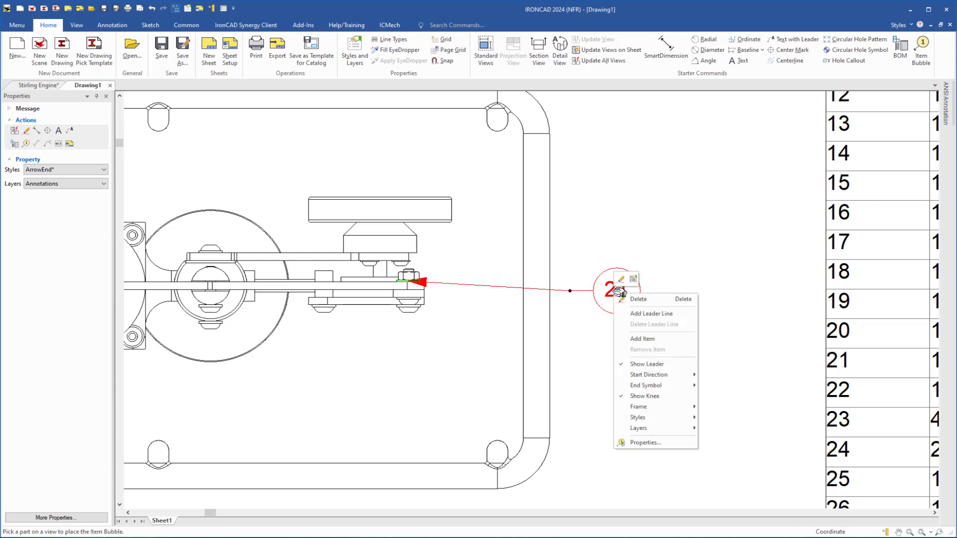
click(635, 340)
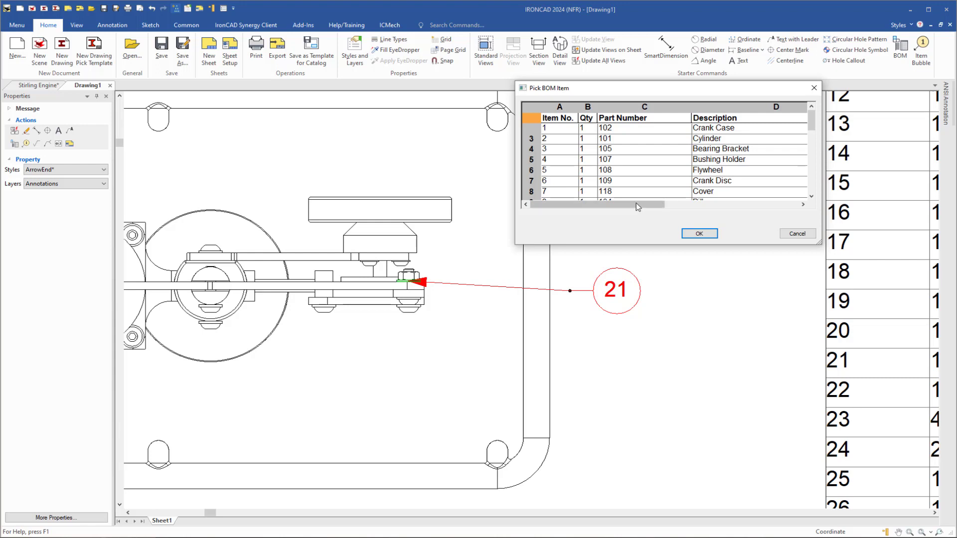
drag(813, 148, 802, 165)
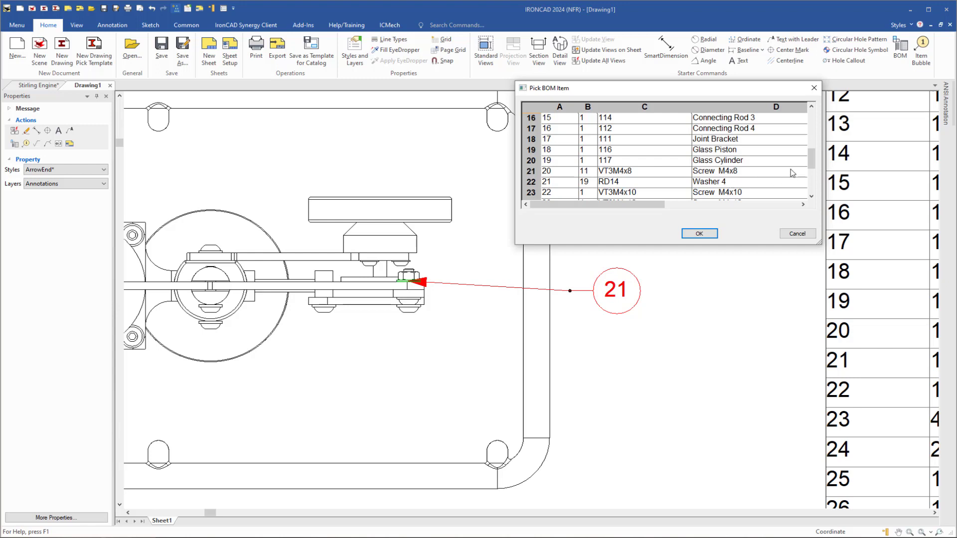
drag(814, 163, 815, 173)
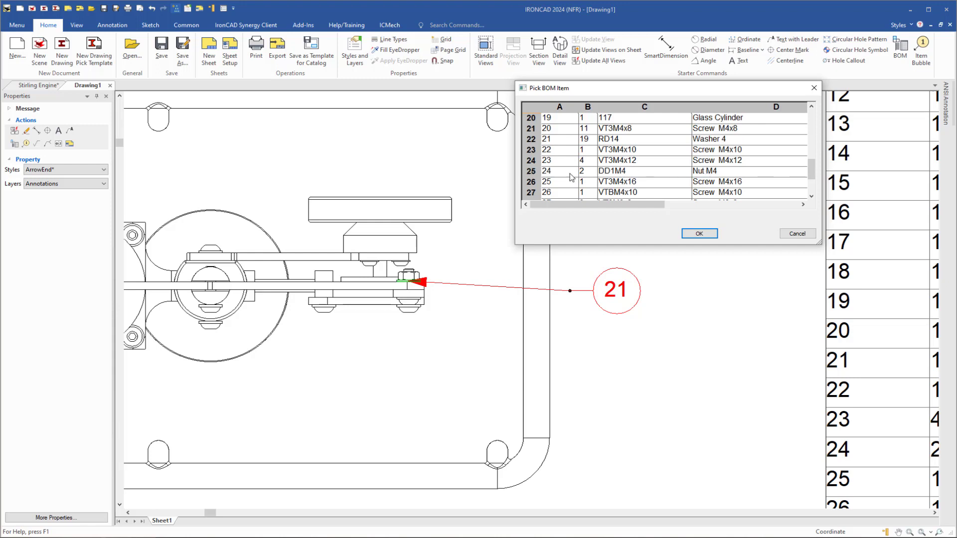
click(532, 160)
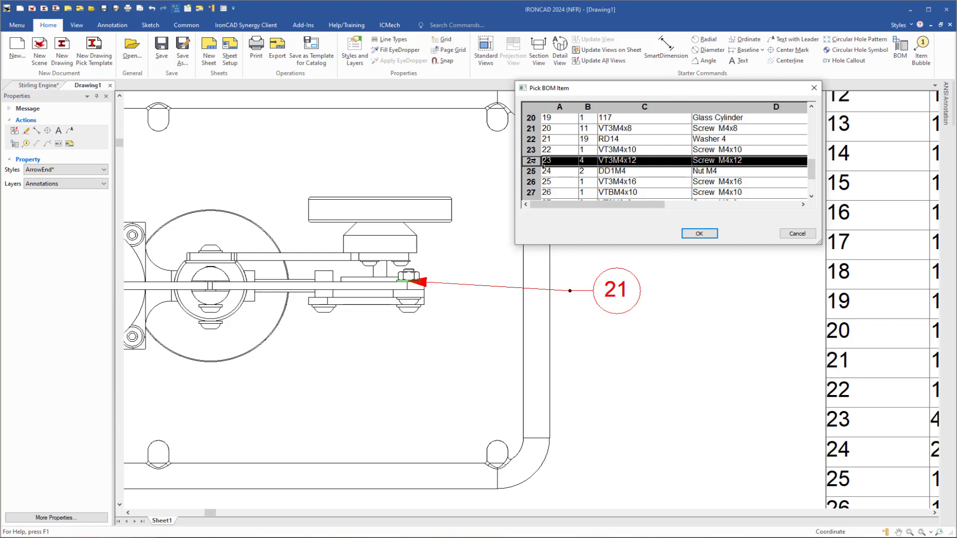
click(699, 233)
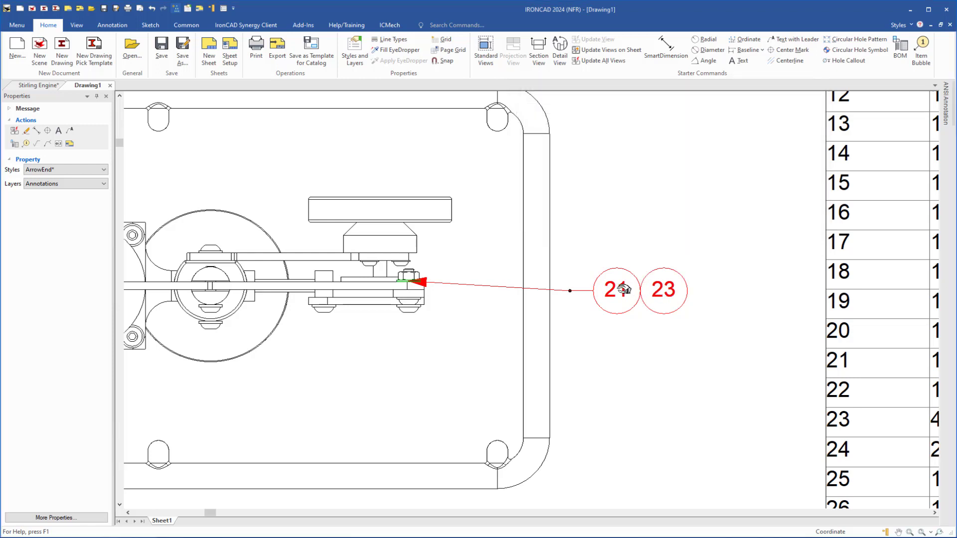
Add BOM item 24, the DD1M4 nut, to the same shared bubble and deselect it.
right_click(619, 290)
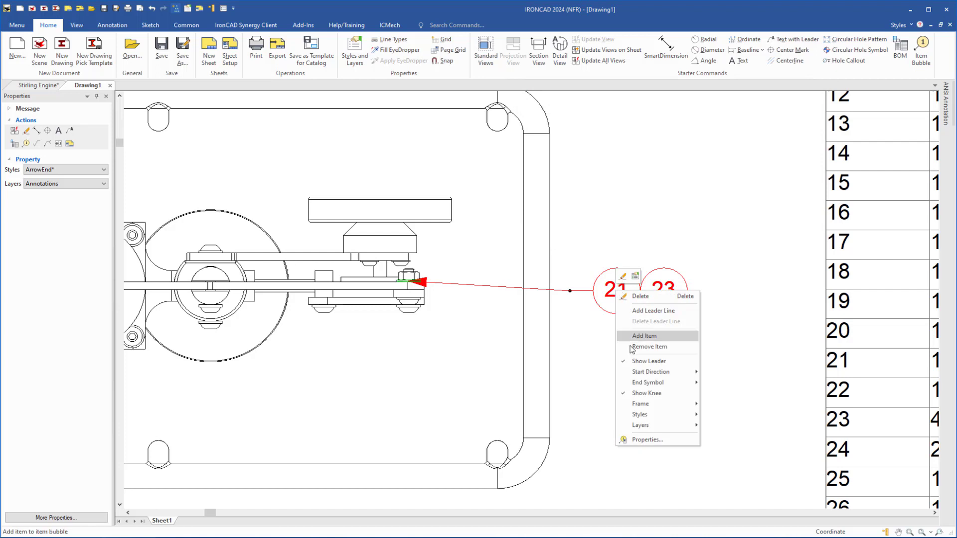
click(644, 336)
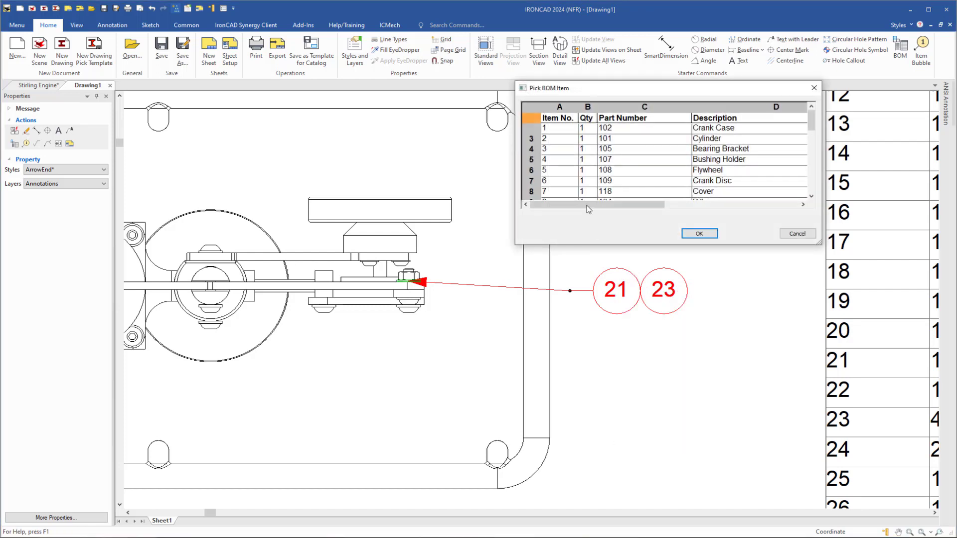
drag(811, 128, 811, 176)
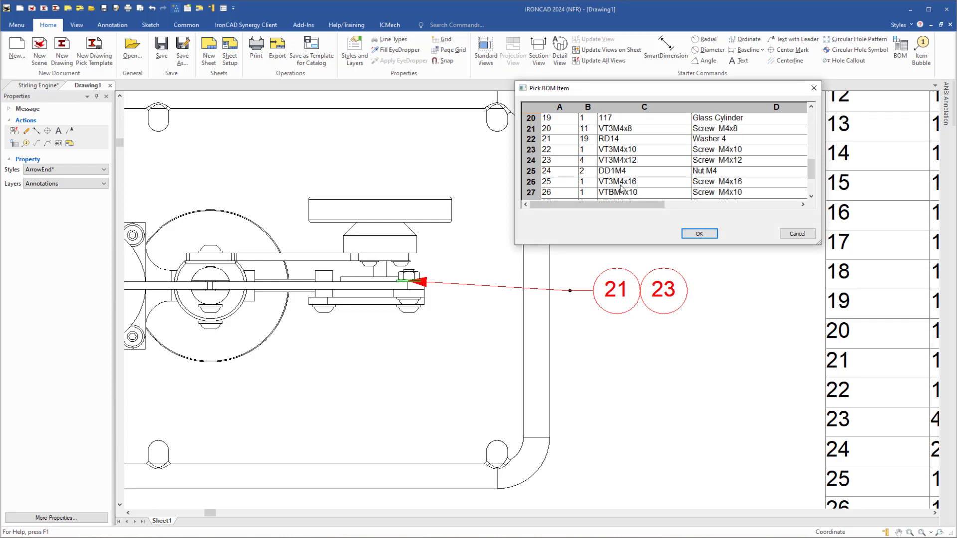
click(531, 171)
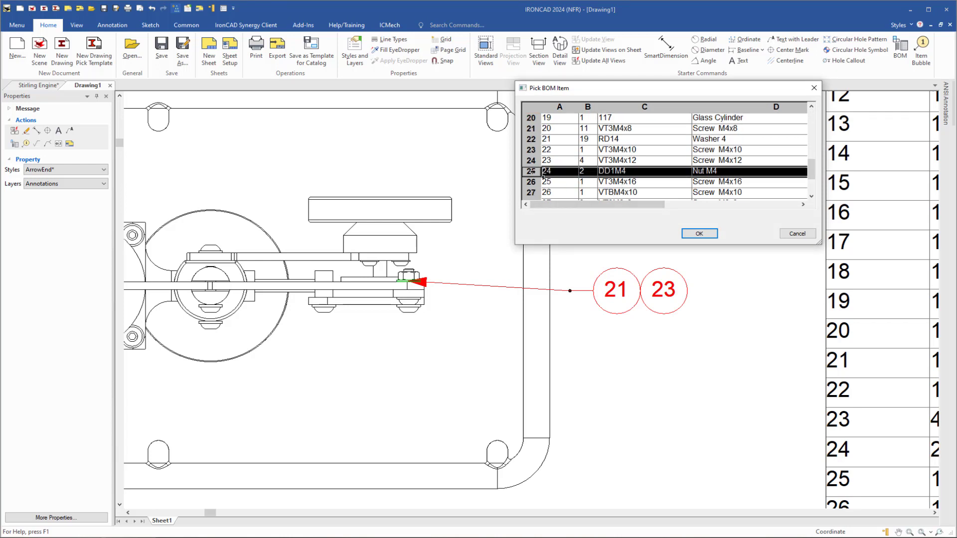
click(699, 234)
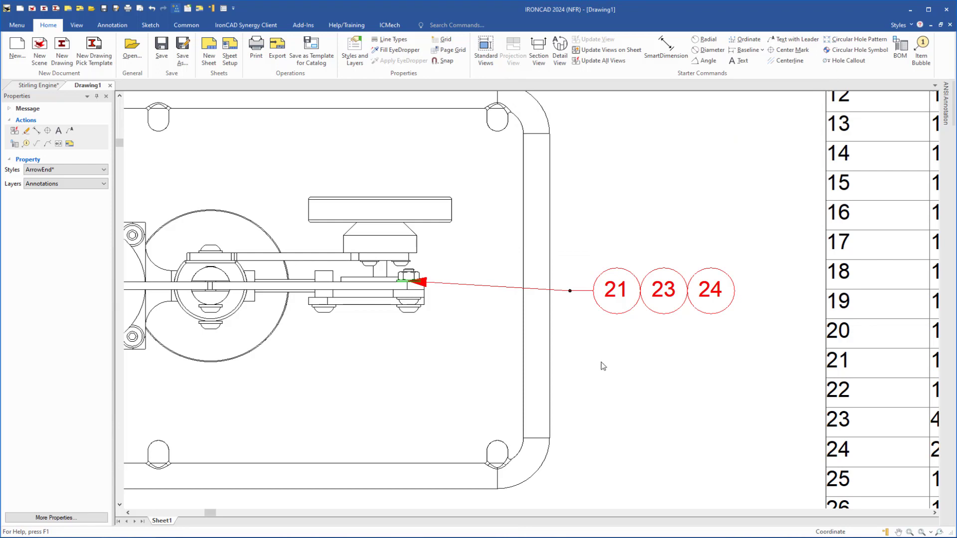
click(629, 344)
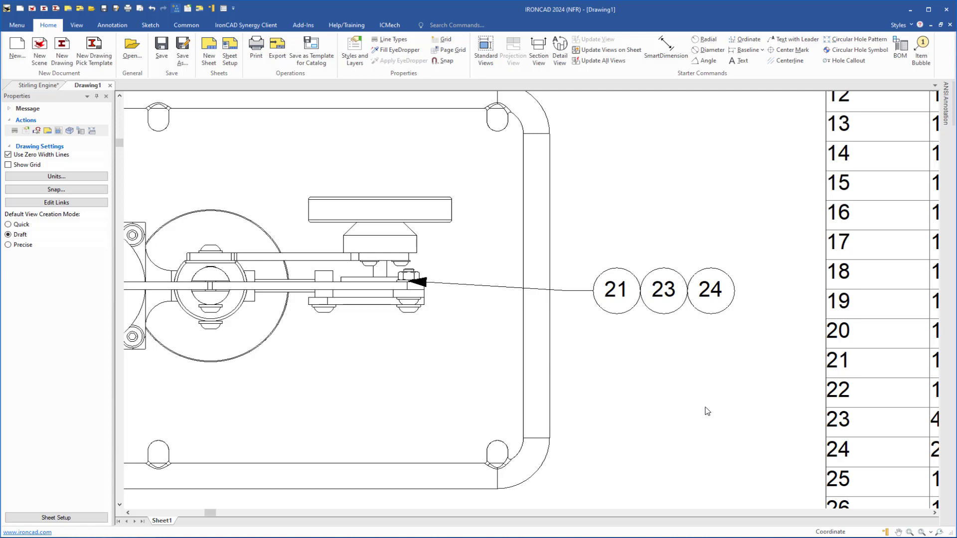
Open the 3D scene associated with the drawing's top view for editing.
middle_drag(708, 412, 307, 267)
scroll(585, 339, up, 2)
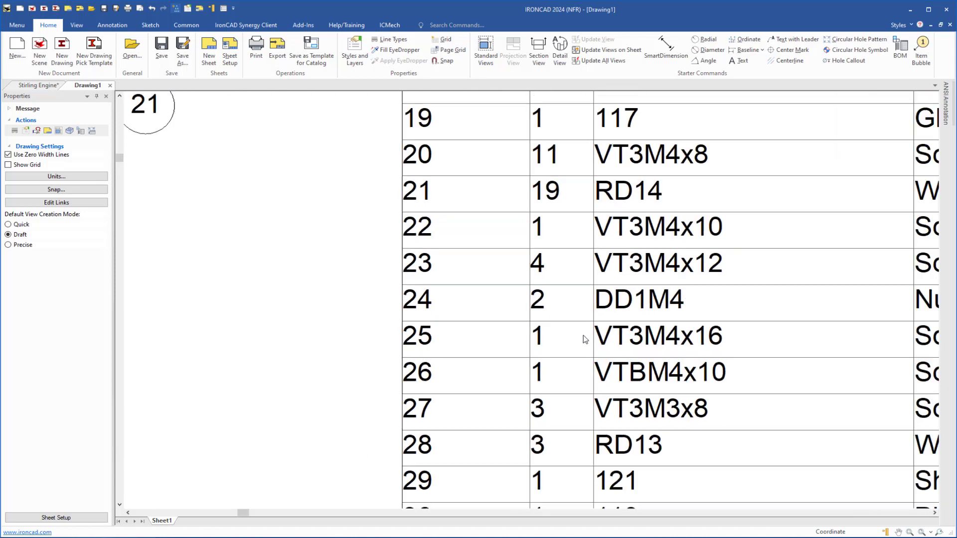
scroll(584, 339, down, 3)
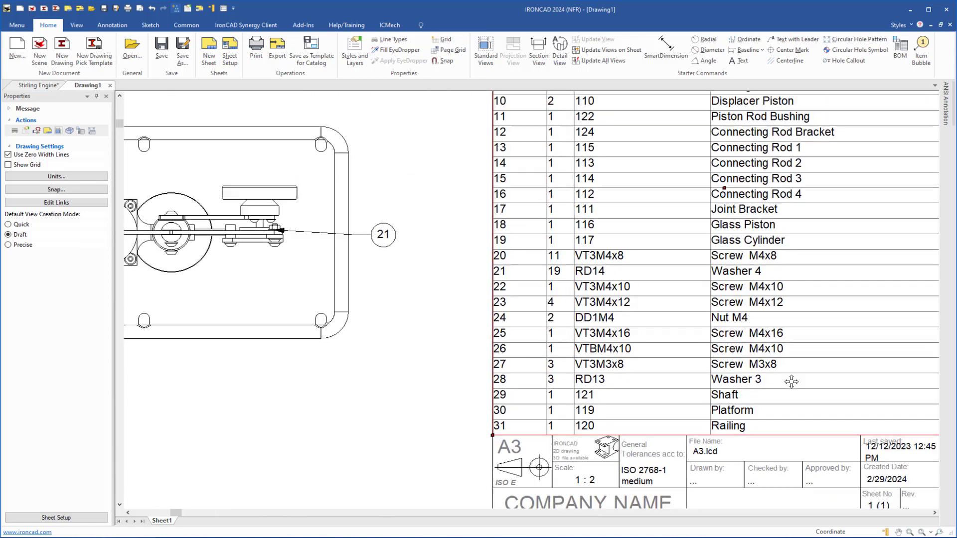
mouse_move(791, 382)
middle_down()
mouse_move(603, 280)
mouse_move(543, 227)
middle_up()
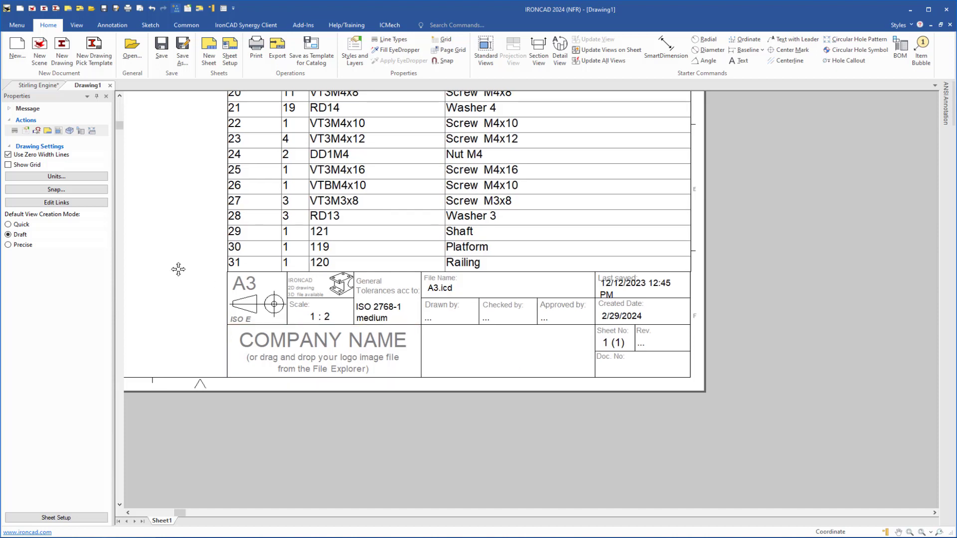
mouse_move(178, 269)
middle_down()
mouse_move(385, 353)
mouse_move(674, 397)
mouse_move(726, 444)
mouse_move(761, 454)
middle_up()
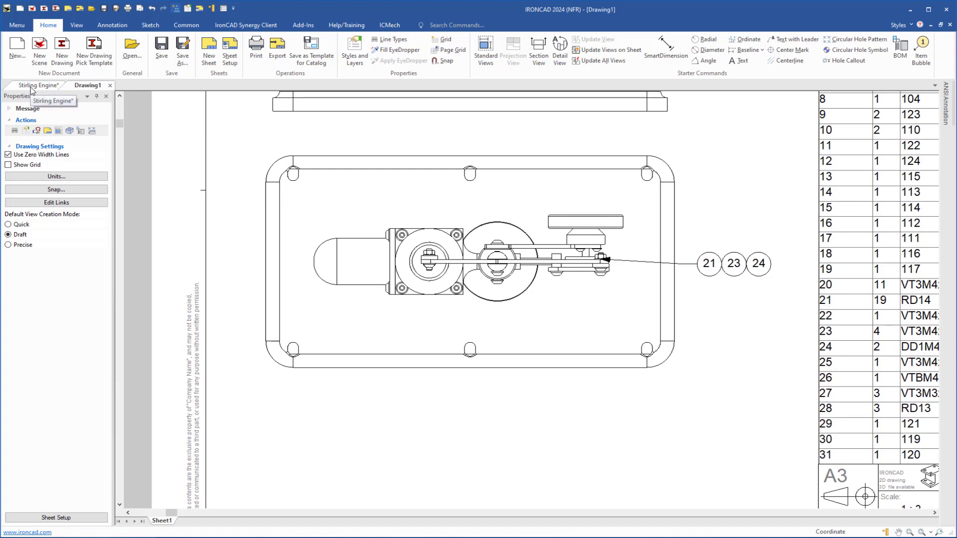
click(518, 330)
right_click(515, 321)
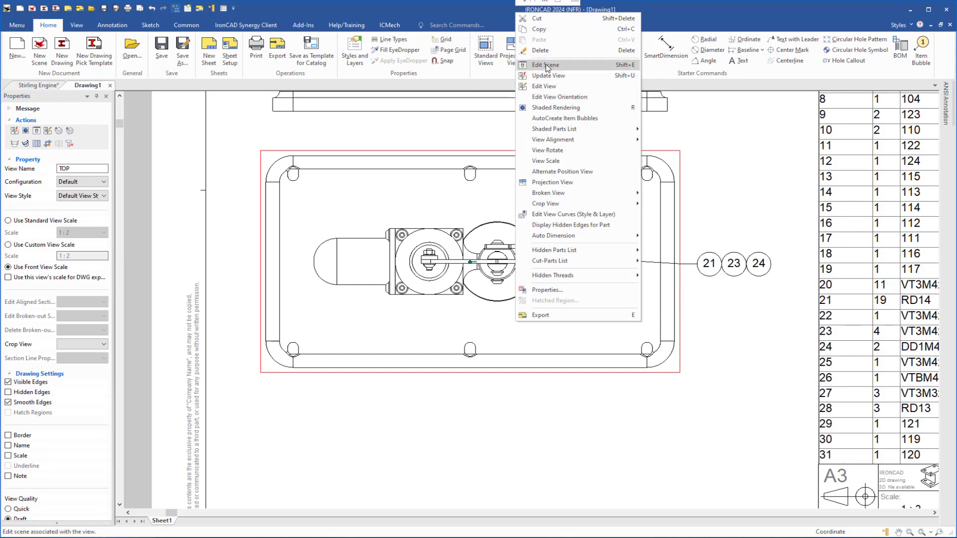
click(547, 66)
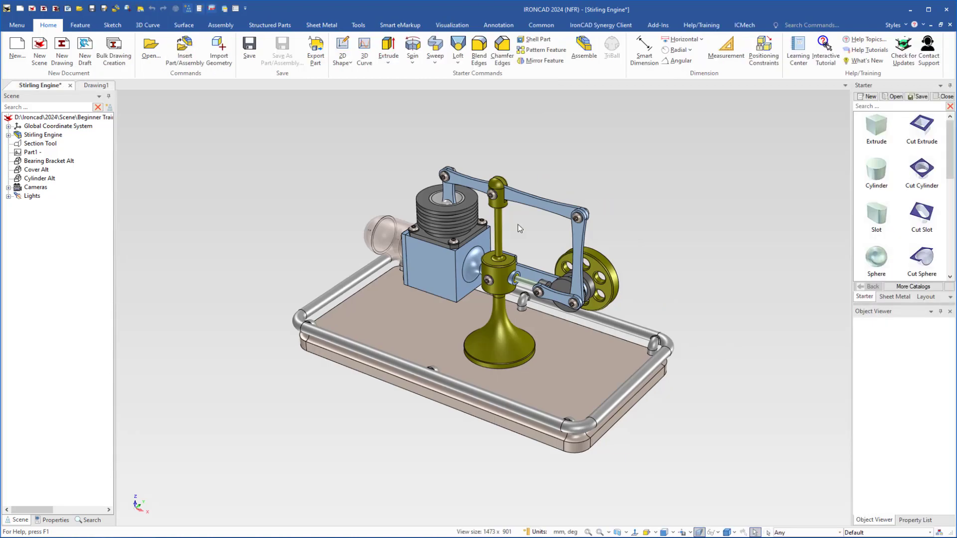
Set the top-level assembly's description to Stirling Engine and its part number to 200.
key(F5)
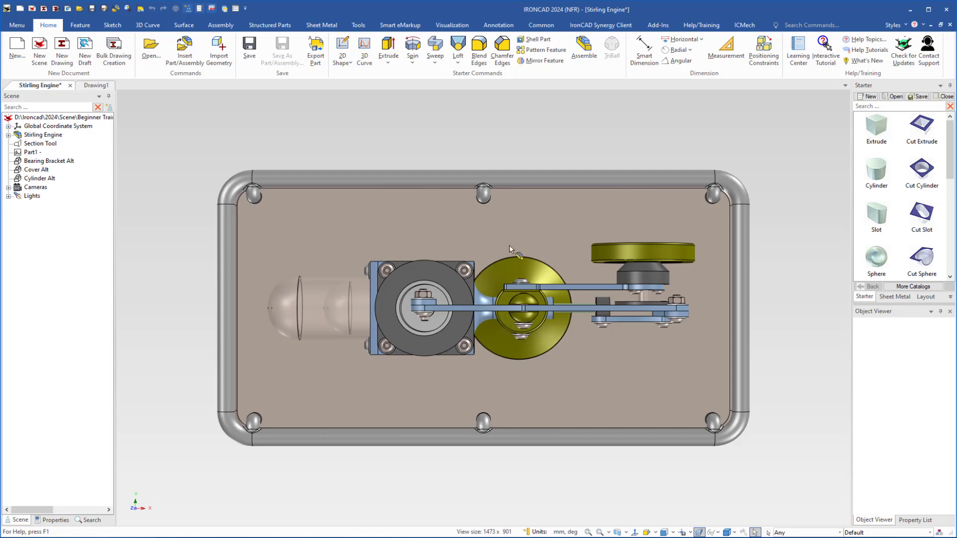
click(298, 228)
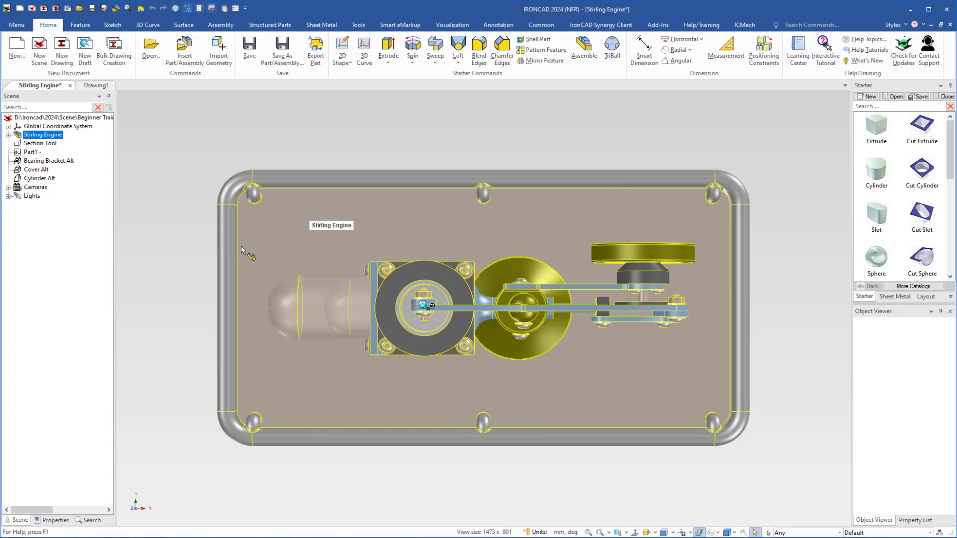
click(55, 520)
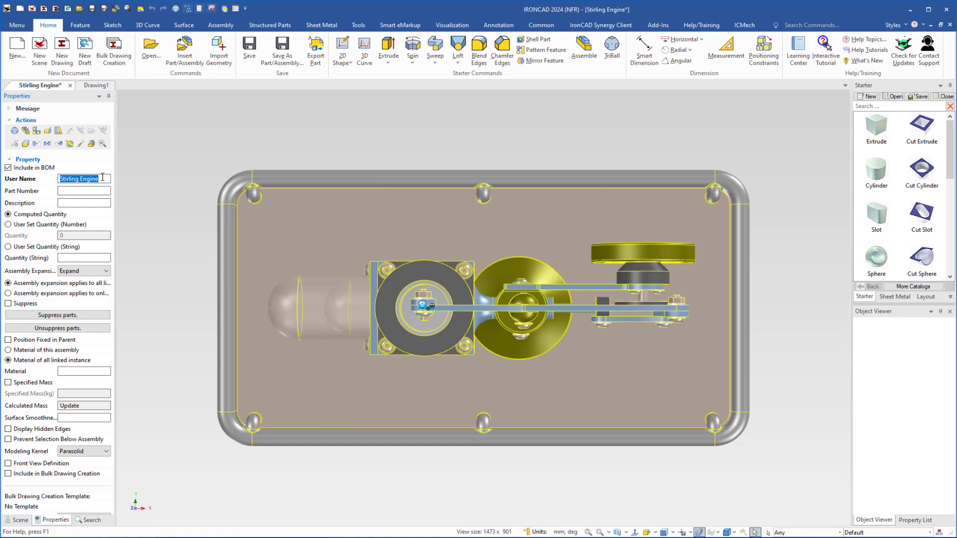
click(78, 202)
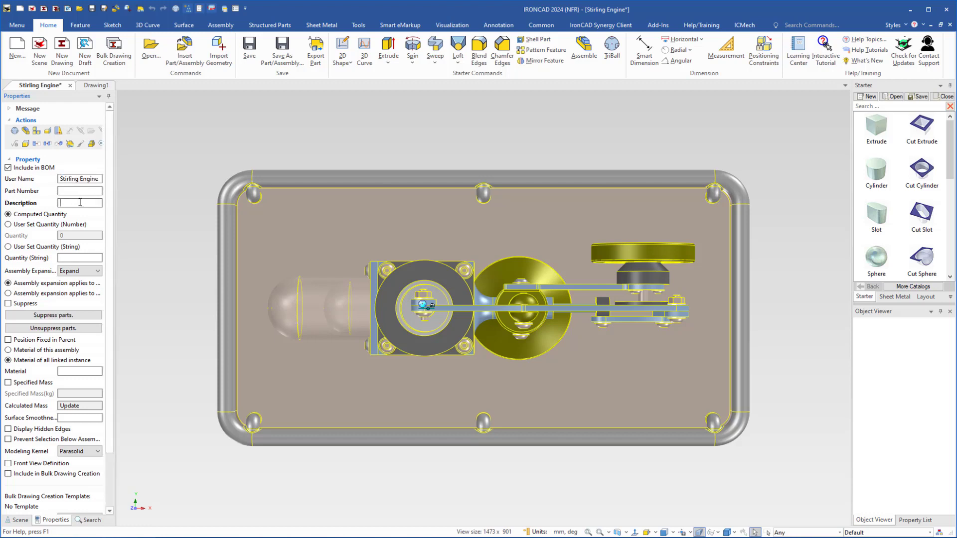
text(Stirling Engine)
click(79, 191)
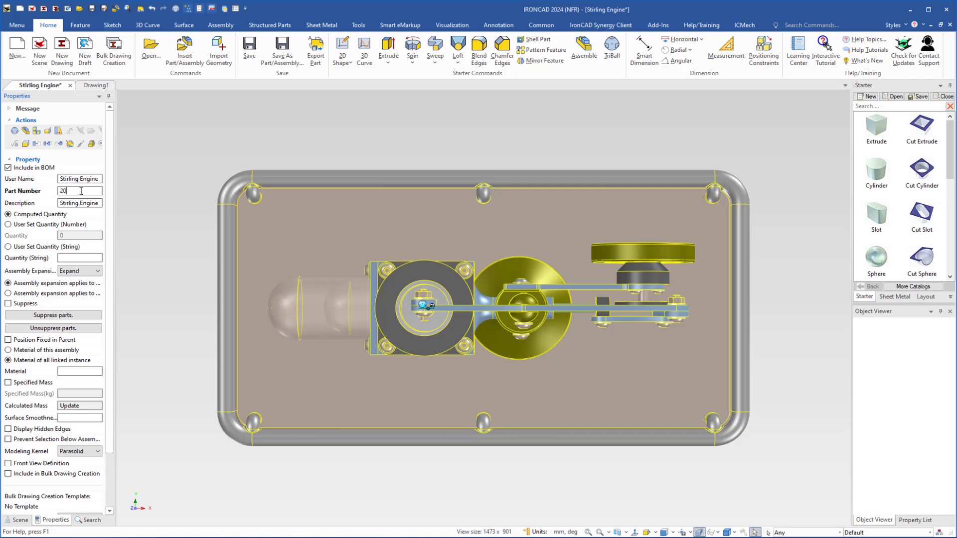
double_click(80, 191)
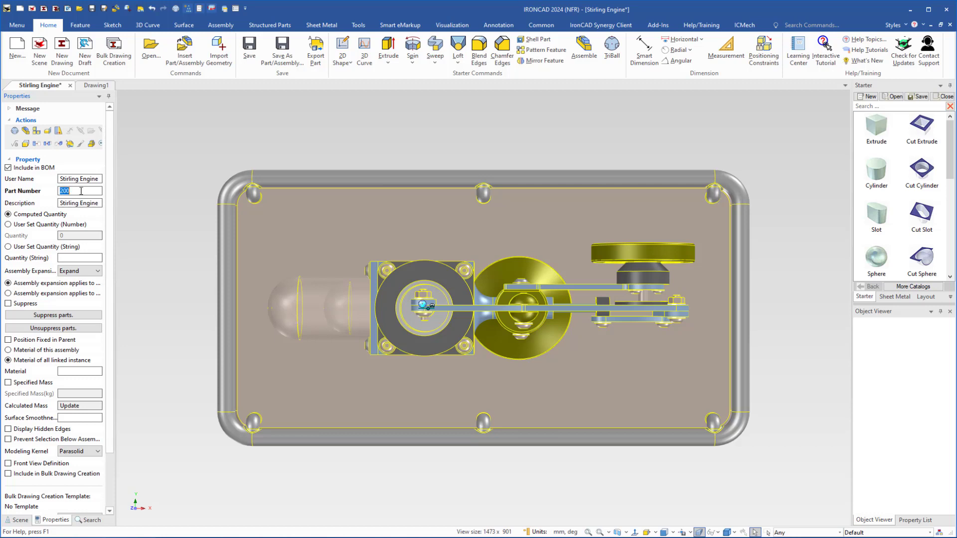
Return to the drawing and fill in the title block's Drawn by and Checked by fields with the drafter's initials.
click(96, 86)
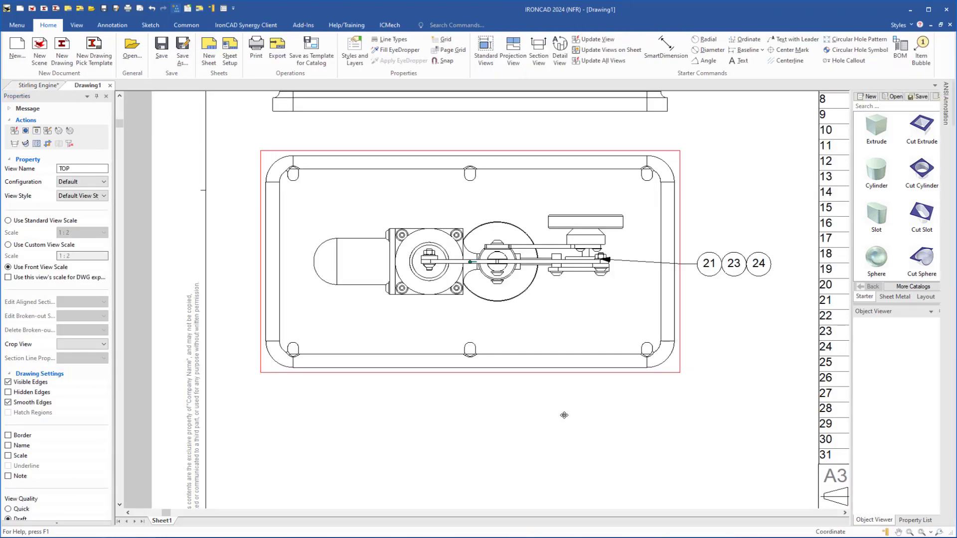
scroll(568, 409, down, 3)
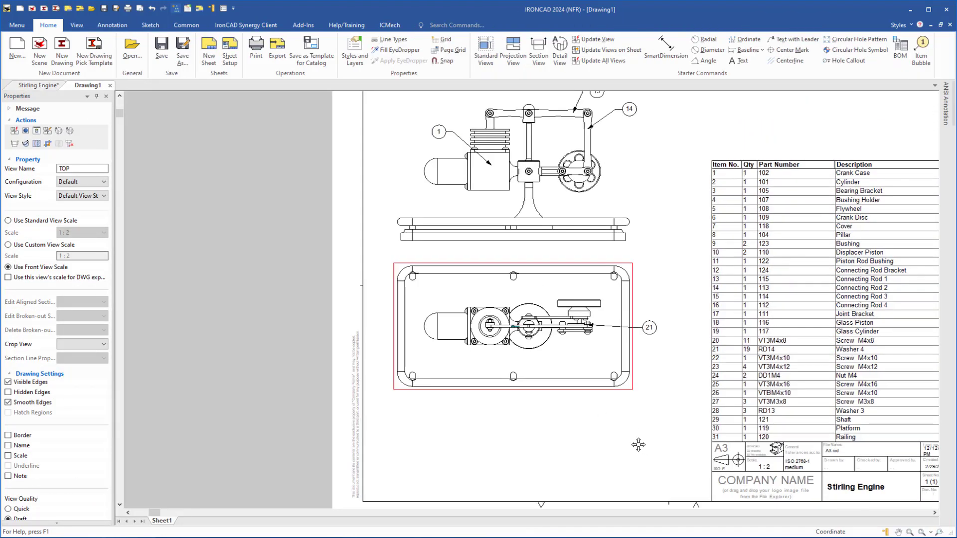
middle_drag(633, 443, 278, 362)
scroll(515, 424, up, 5)
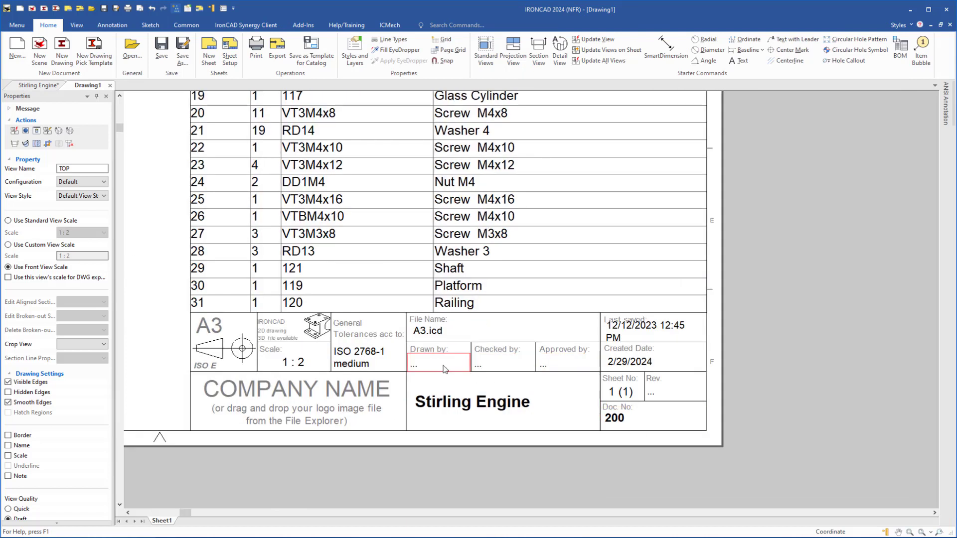
click(442, 373)
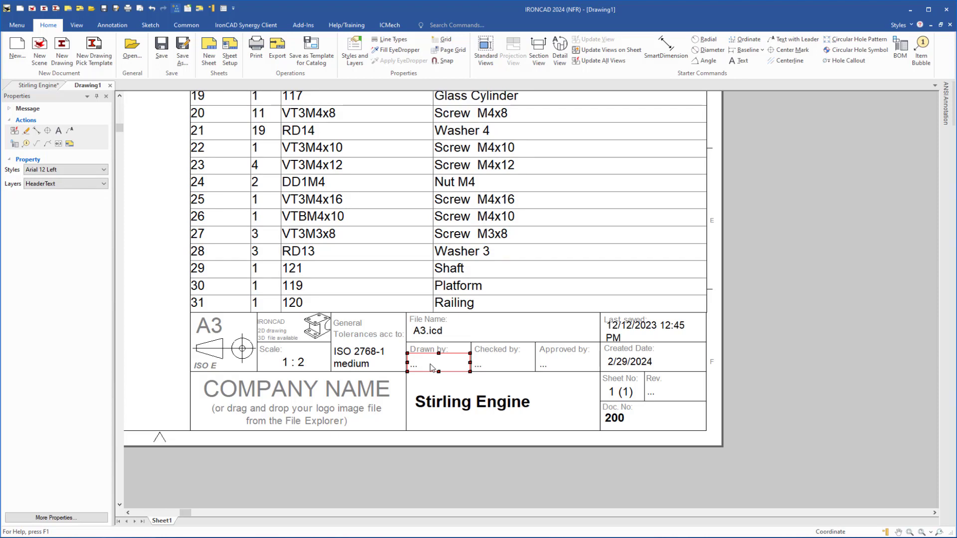
click(392, 29)
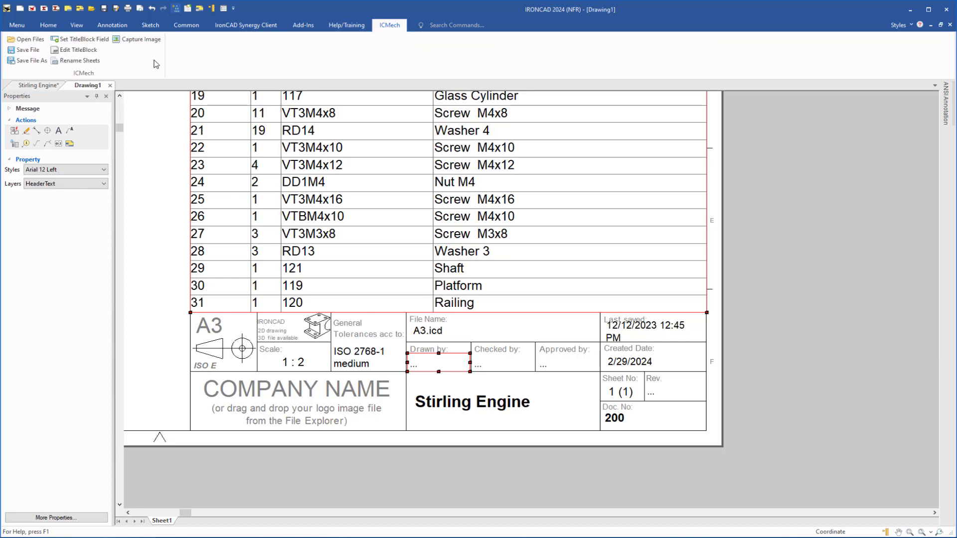
click(77, 50)
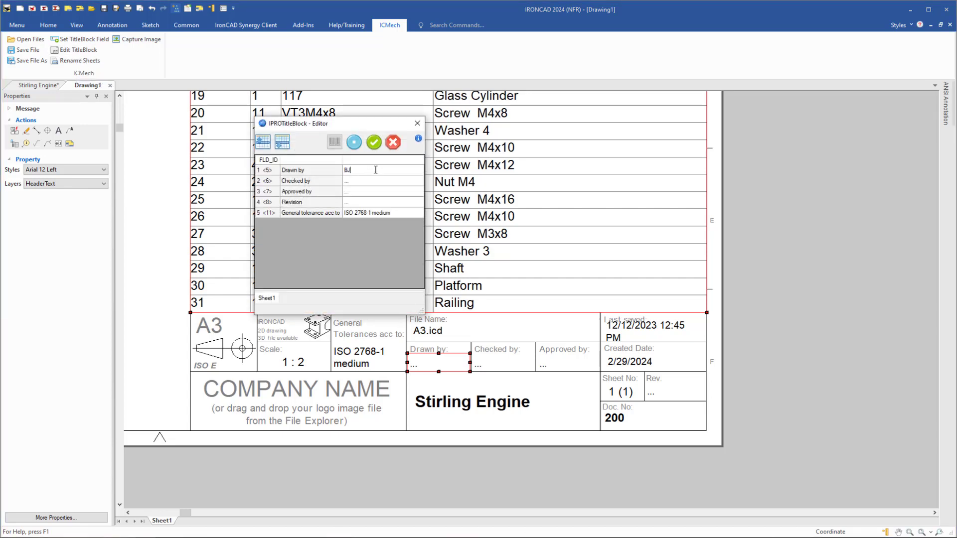
key(Return)
click(374, 142)
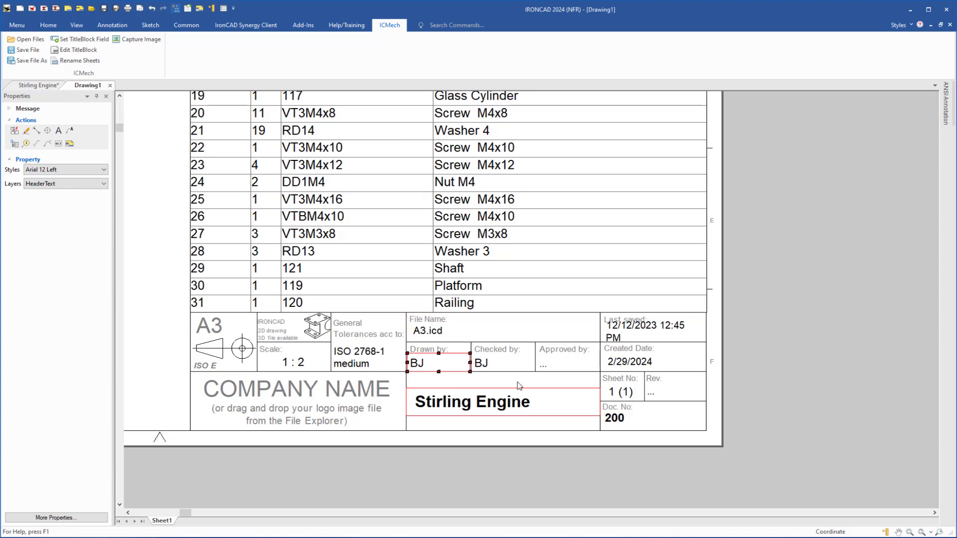
click(766, 346)
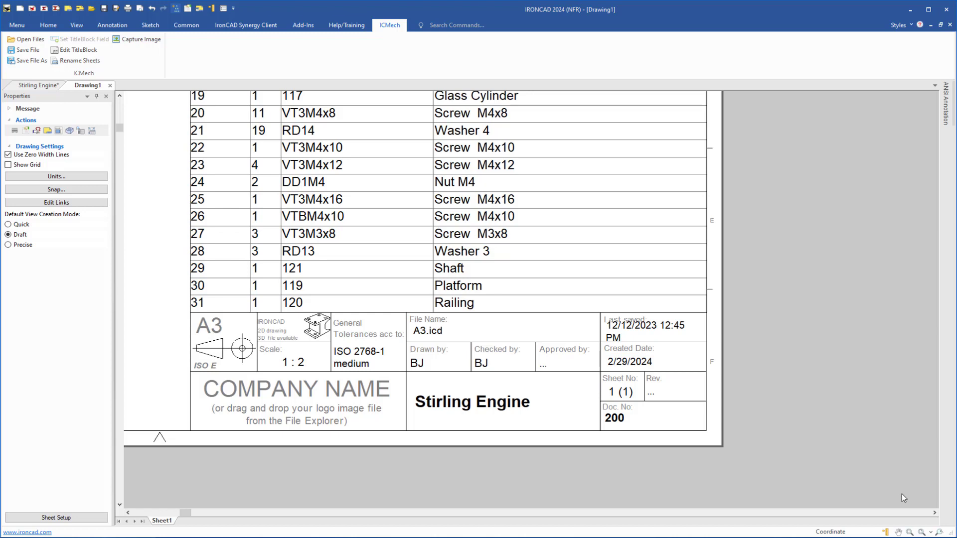
Save the drawing as Stirling Engine in the Stirling Engine folder and close it.
click(922, 533)
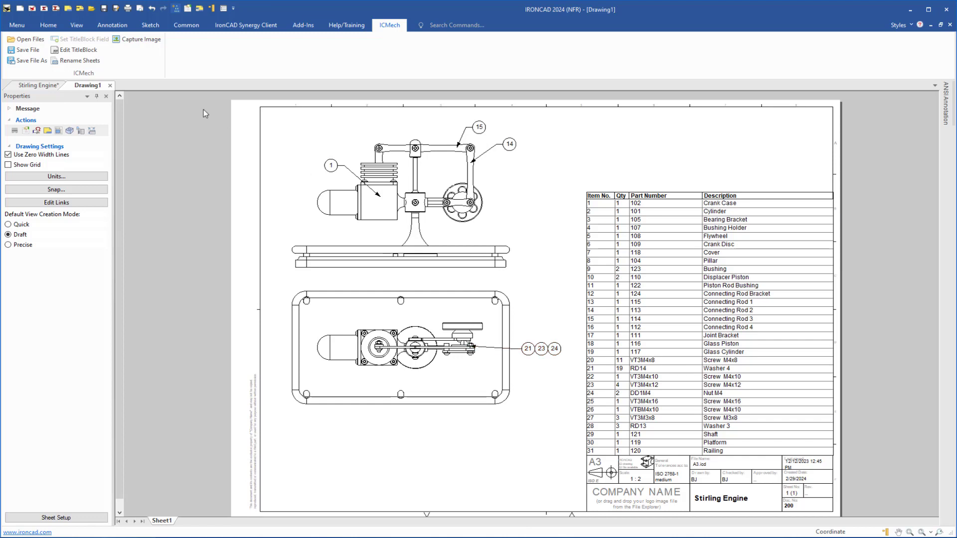
click(53, 27)
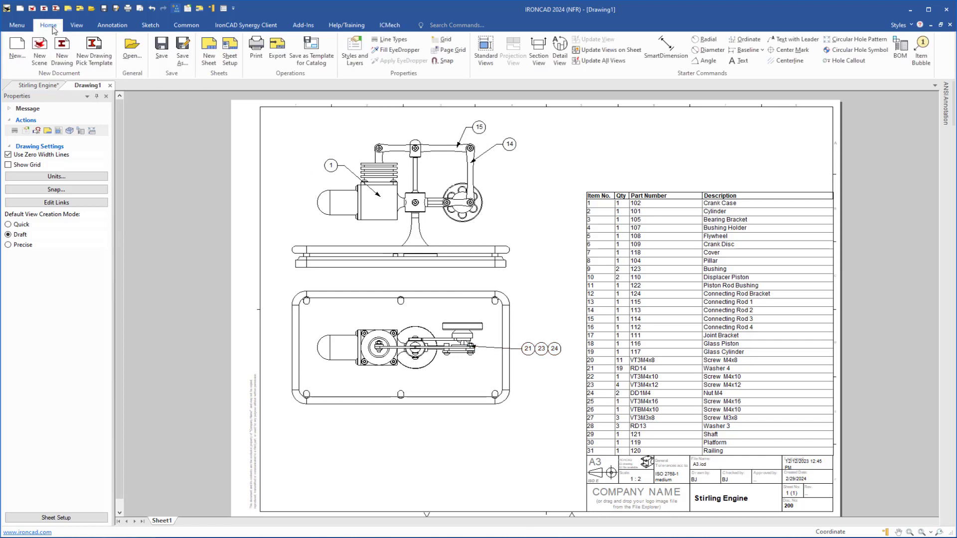
click(161, 49)
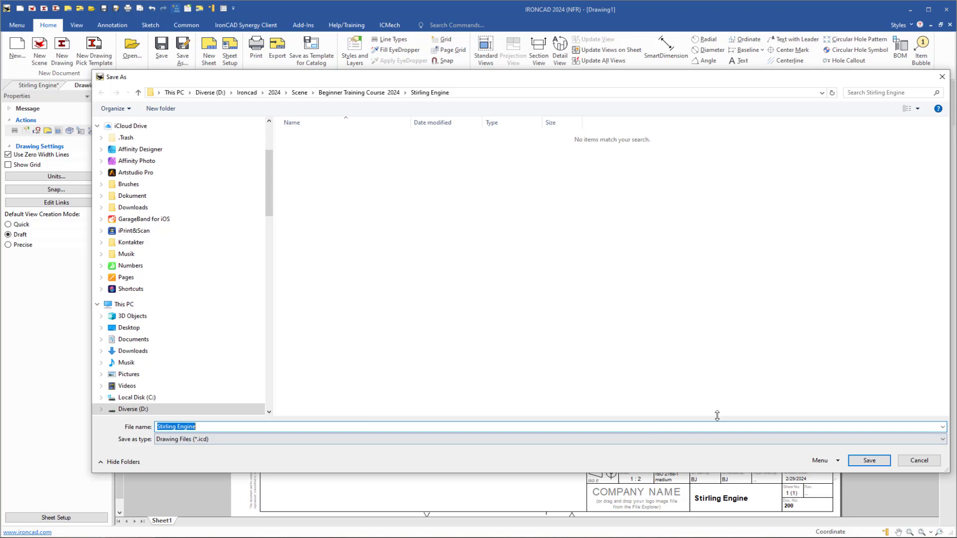
click(869, 460)
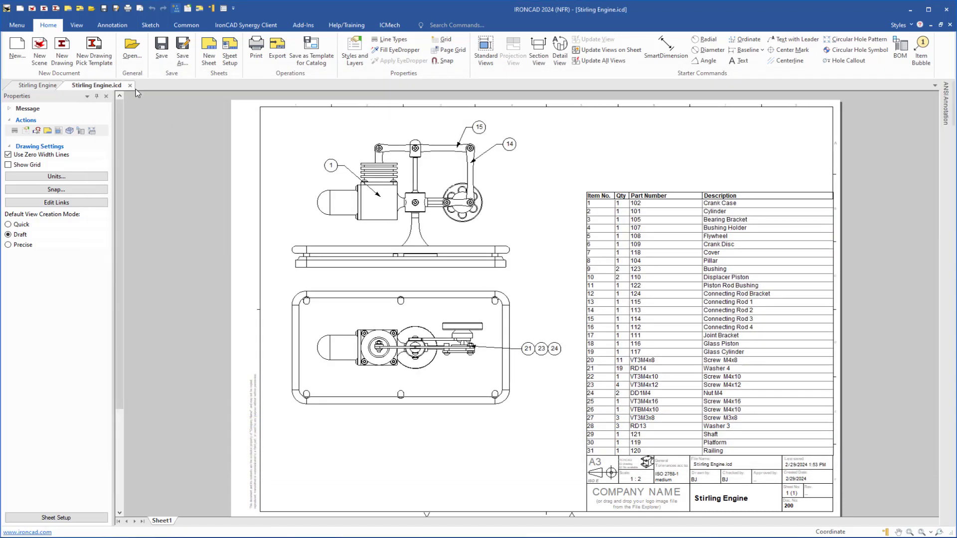
click(130, 86)
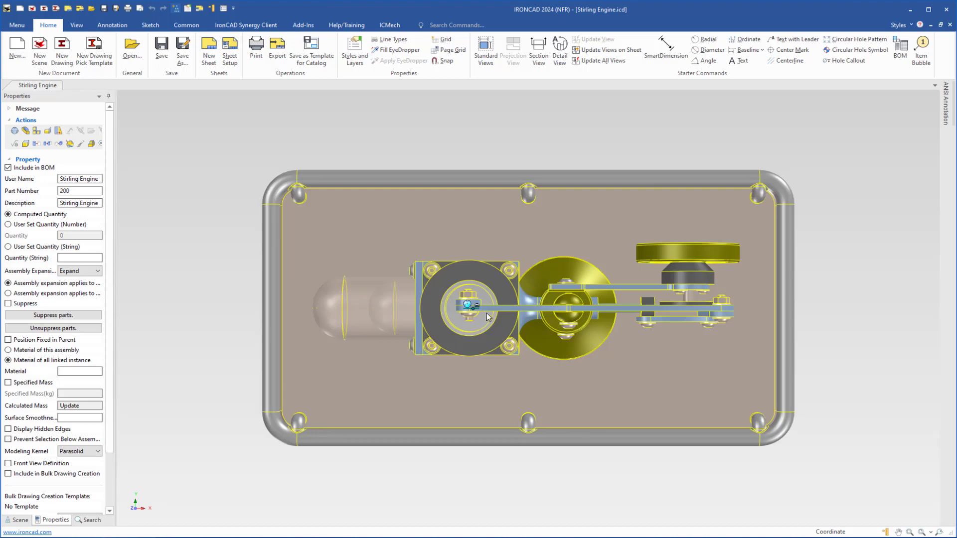